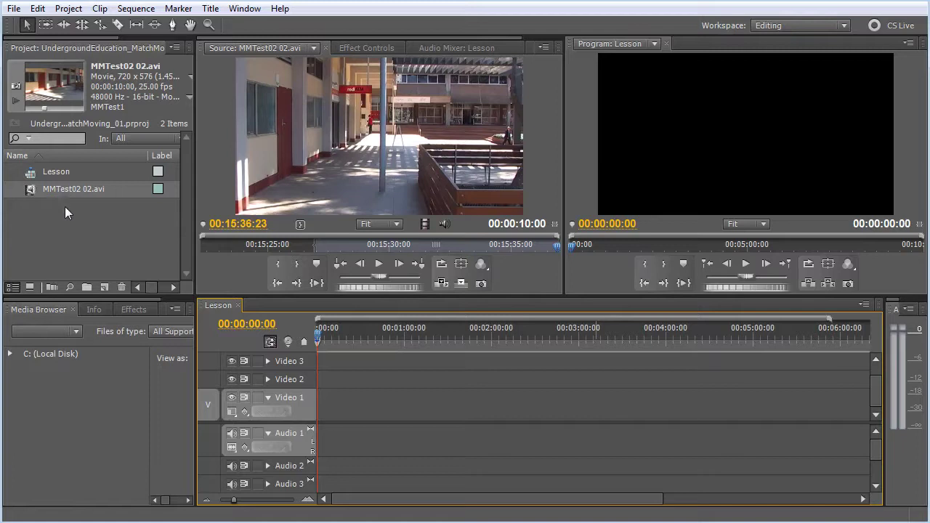
Step: Preview the MMTest02 02.avi clip and place it at the start of the Video 1 track in the Lesson sequence
left_click(29, 192)
left_click(317, 283)
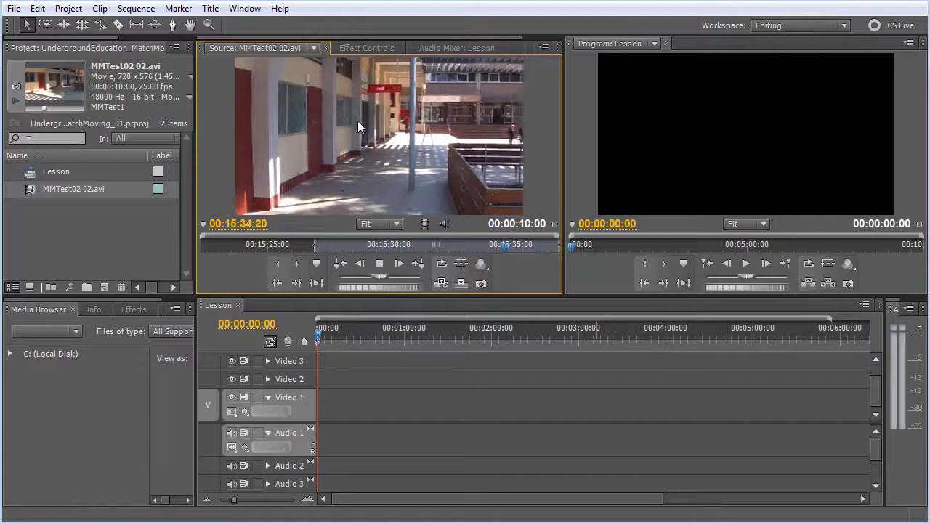
key("space")
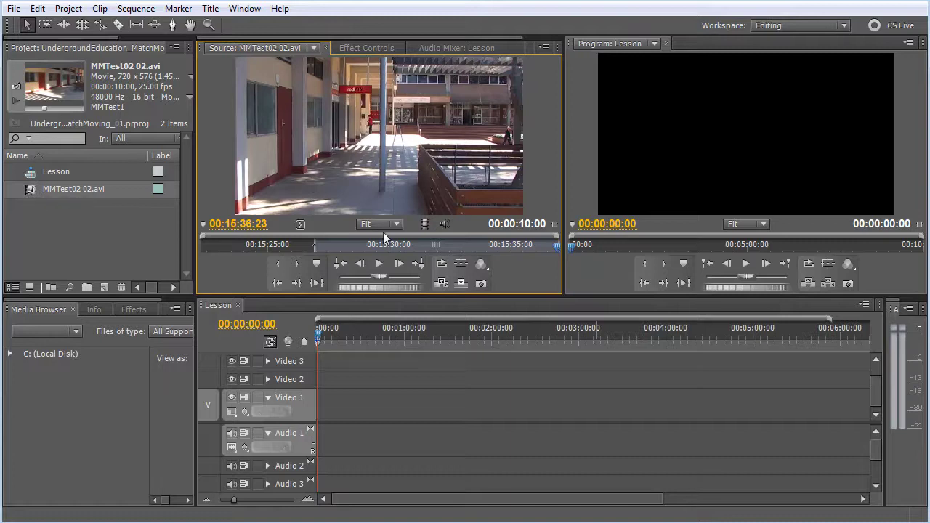
left_click_drag(411, 118, 312, 415)
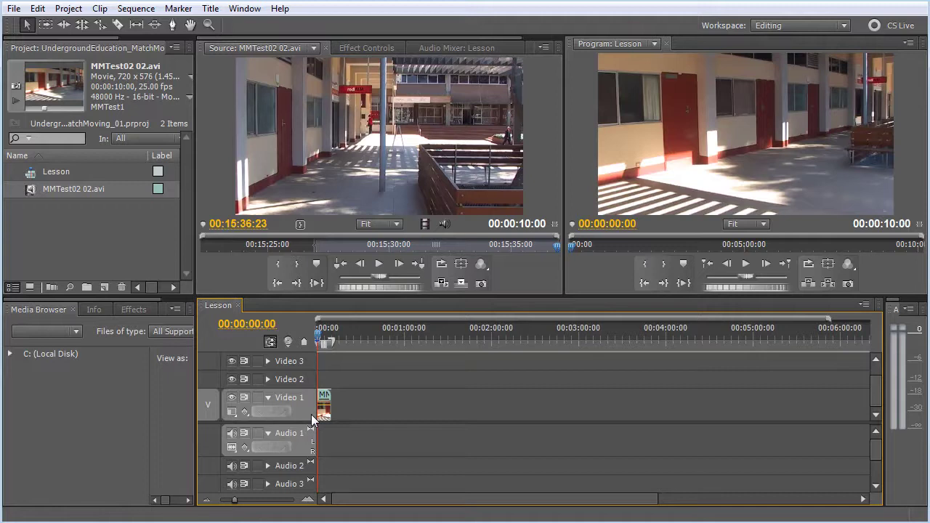
Step: Open the media export settings for the Lesson sequence and browse the output location to the 5.0 folder
left_click(12, 10)
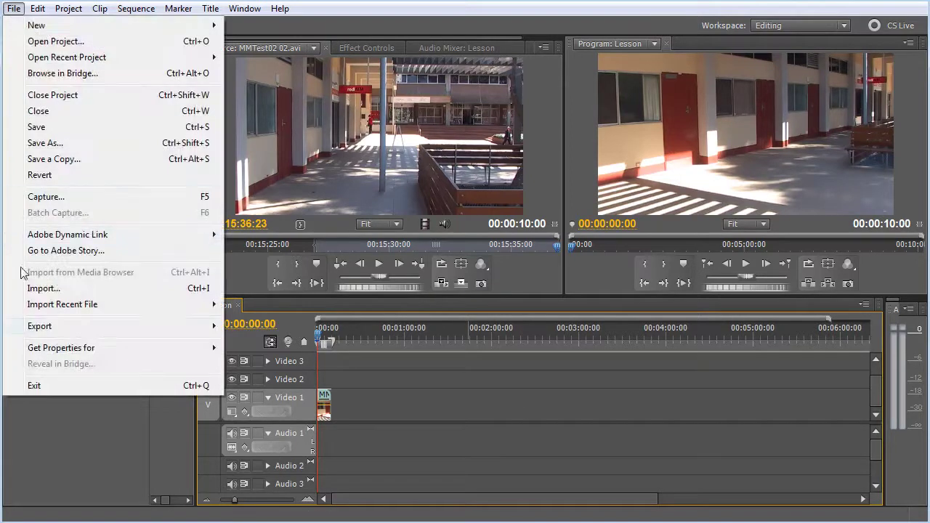
mouse_move(123, 333)
left_click(263, 328)
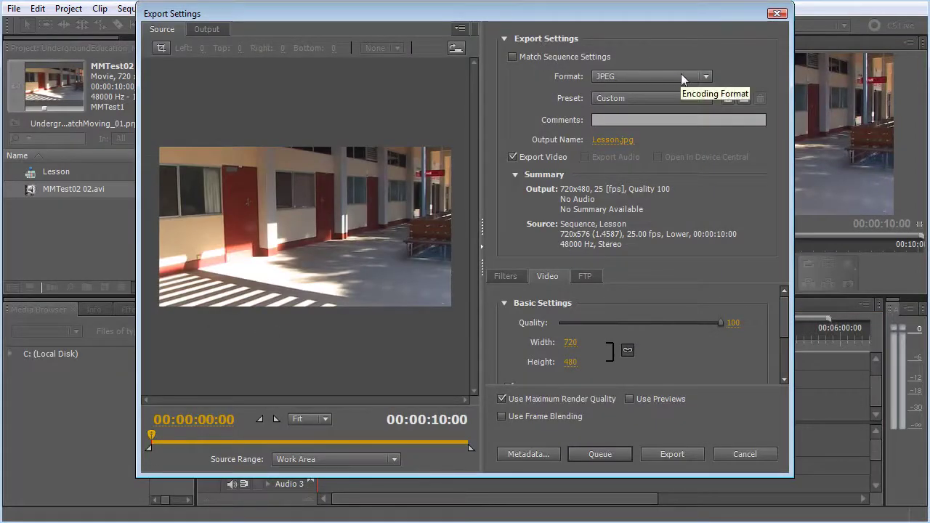
left_click(603, 140)
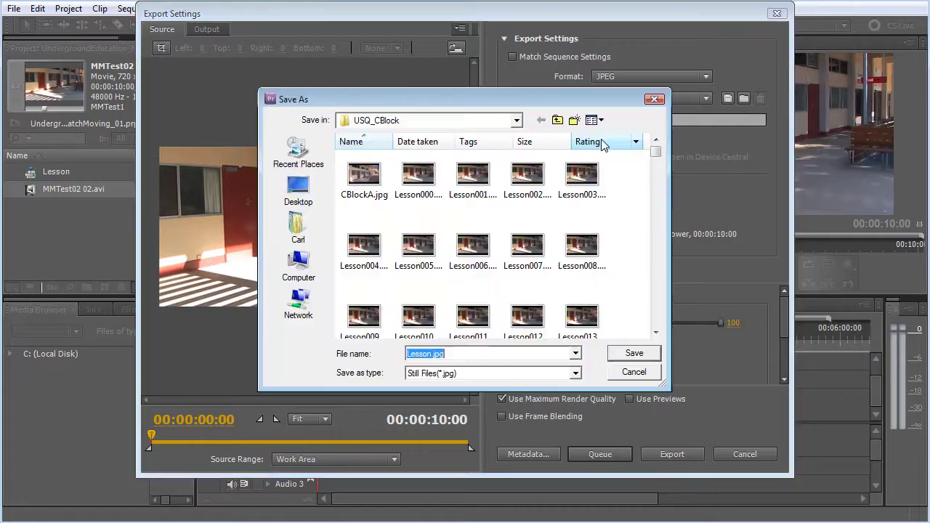
left_click(558, 121)
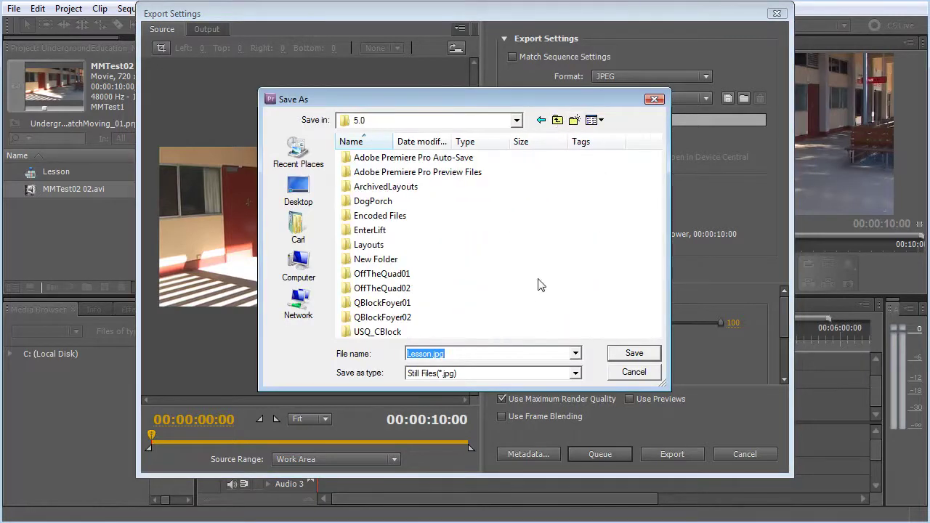
Step: Rename the folder New Folder as USQ_CBlockA and open it as the export destination
left_click(392, 262)
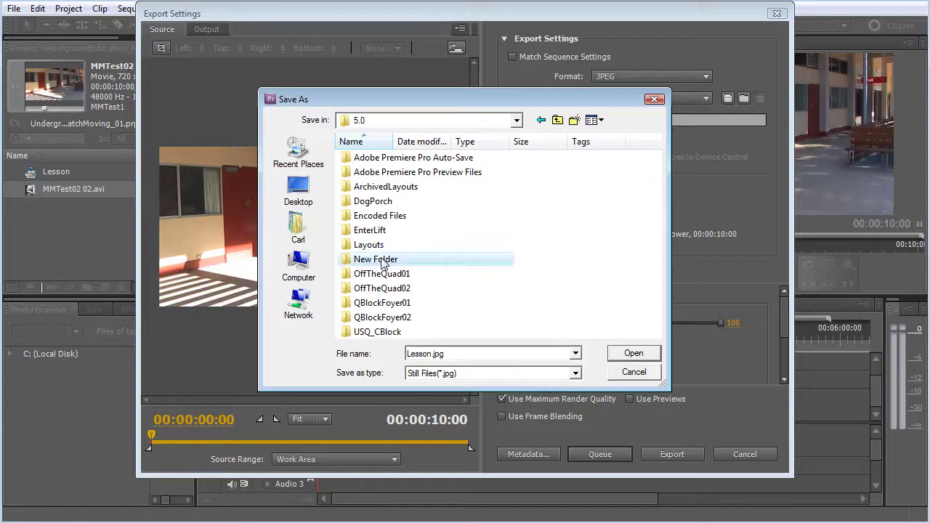
left_click(371, 260)
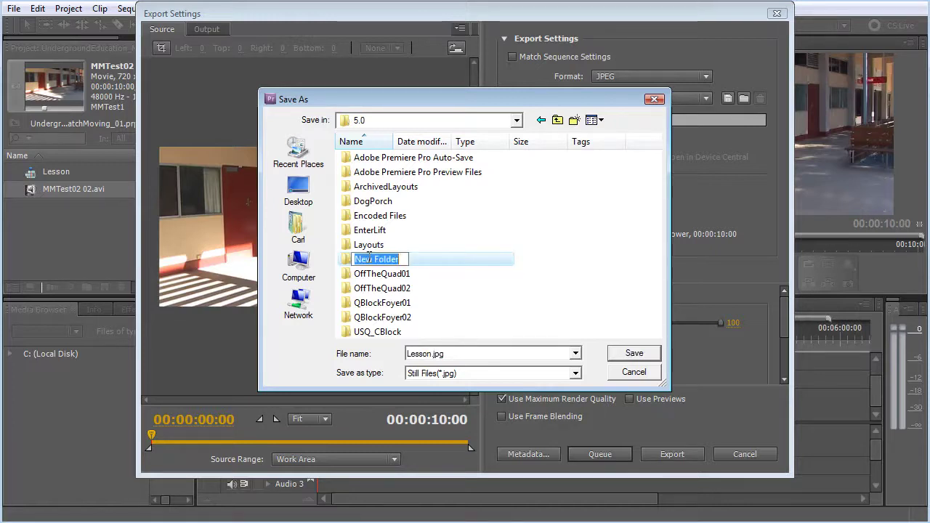
type("USQ_CB")
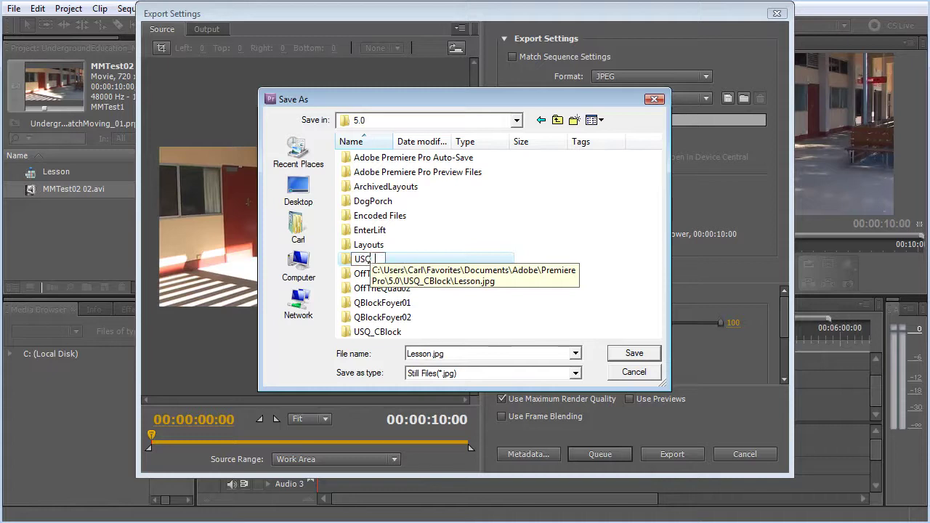
type("lock")
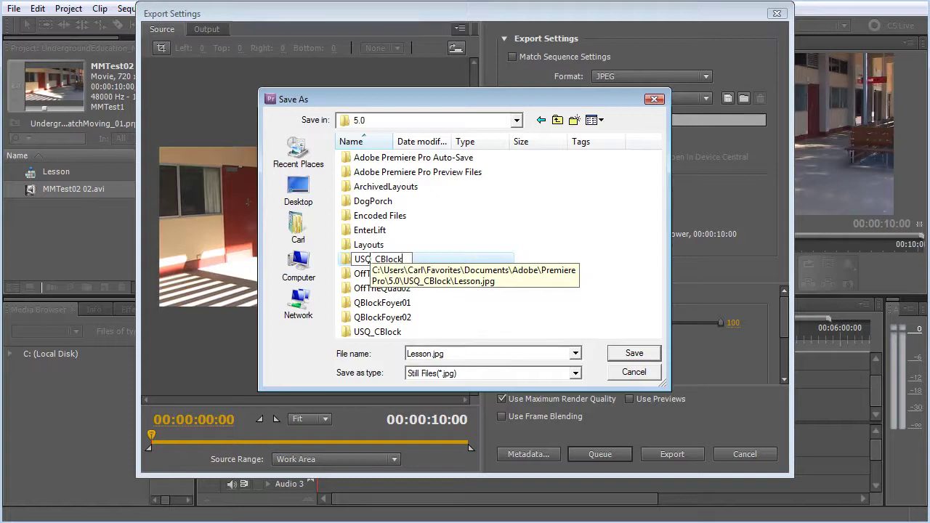
type("A")
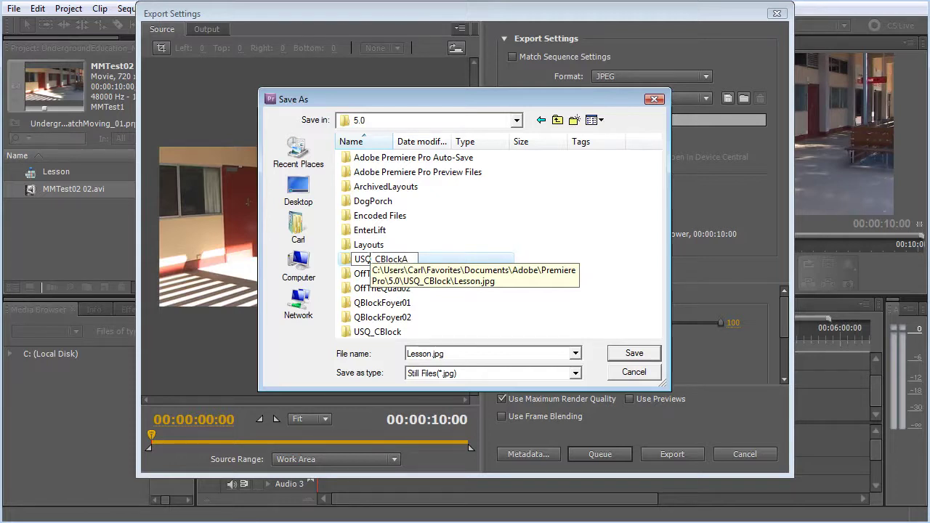
key("Return")
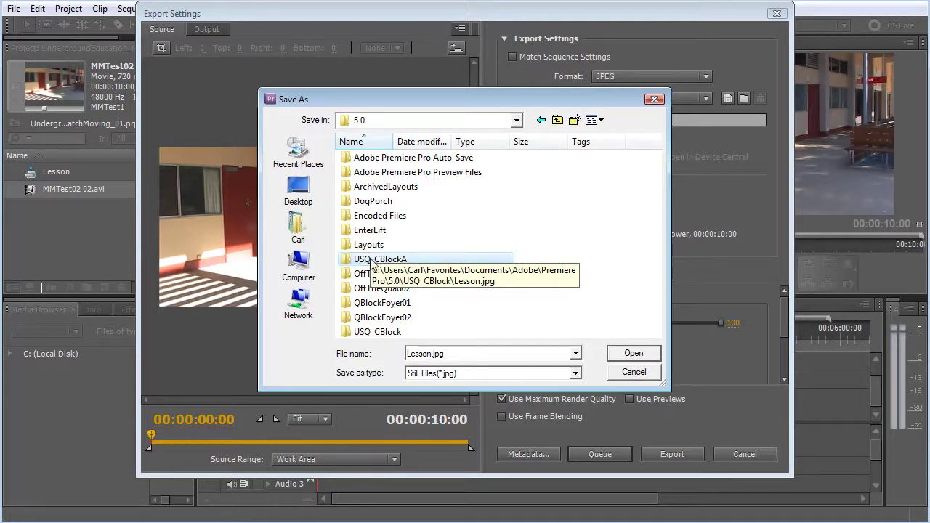
double_click(373, 262)
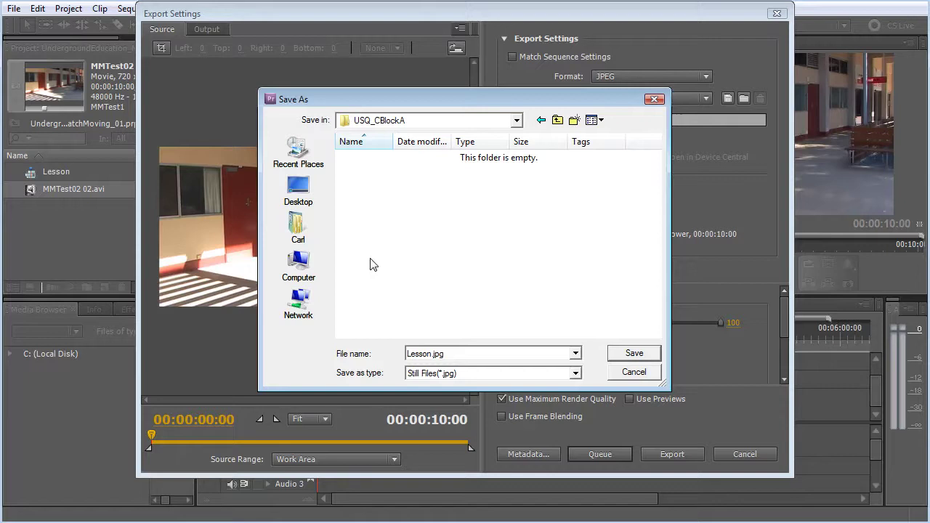
Step: Name the output file CBlockA and save it in the USQ_CBlockA folder
double_click(451, 354)
type("CBlockA")
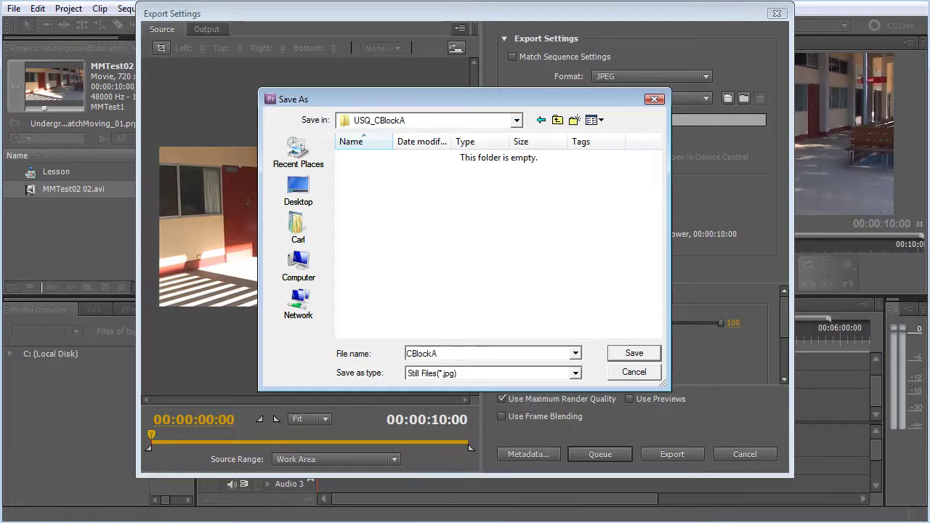
left_click(637, 355)
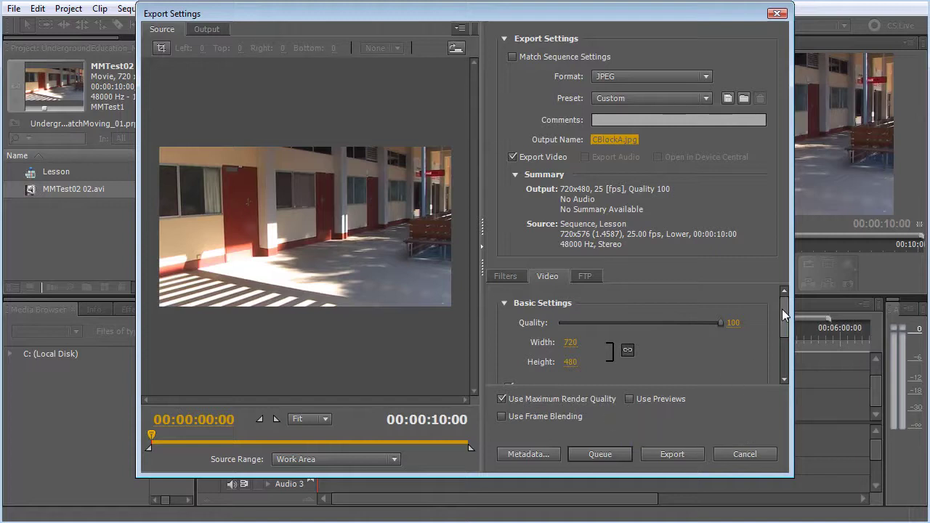
Step: Check the frame size, sequence, frame rate and aspect settings, and export the Lesson sequence as JPEG images
left_click_drag(783, 308, 784, 331)
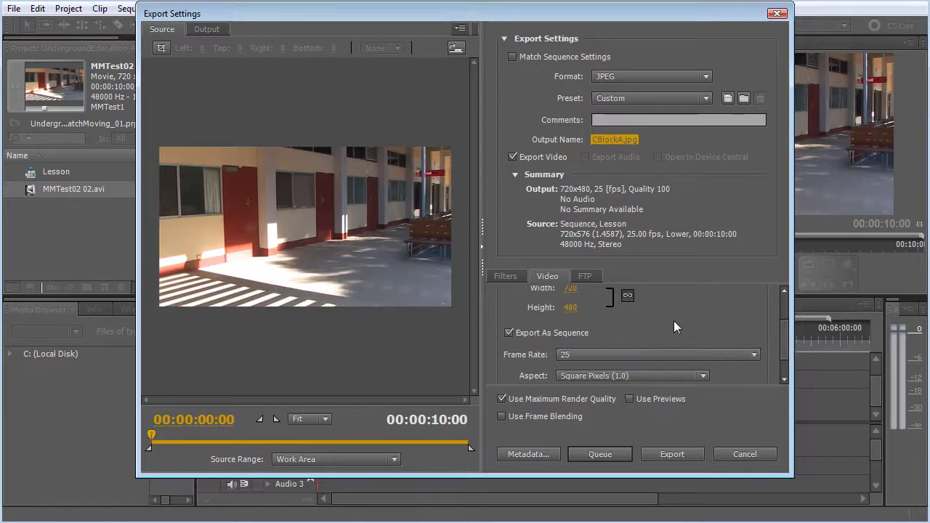
scroll(781, 324, "down", 1)
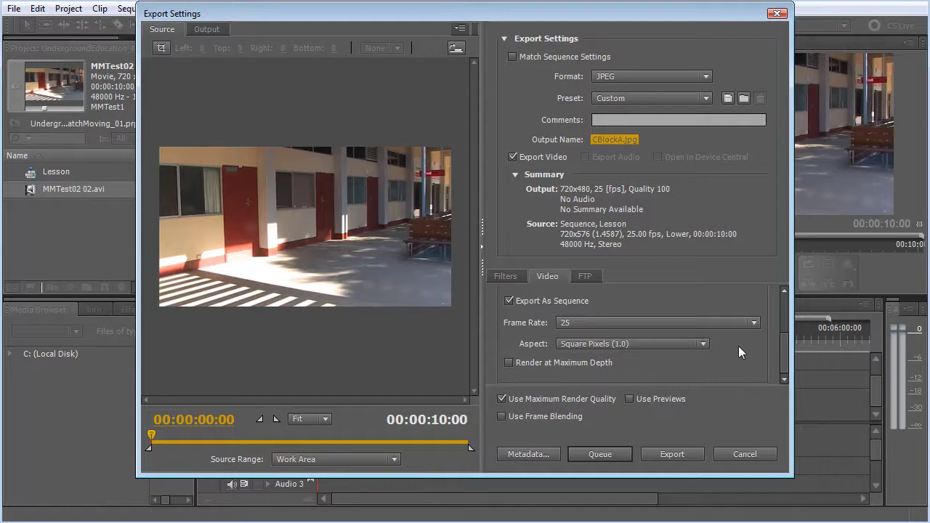
left_click(673, 454)
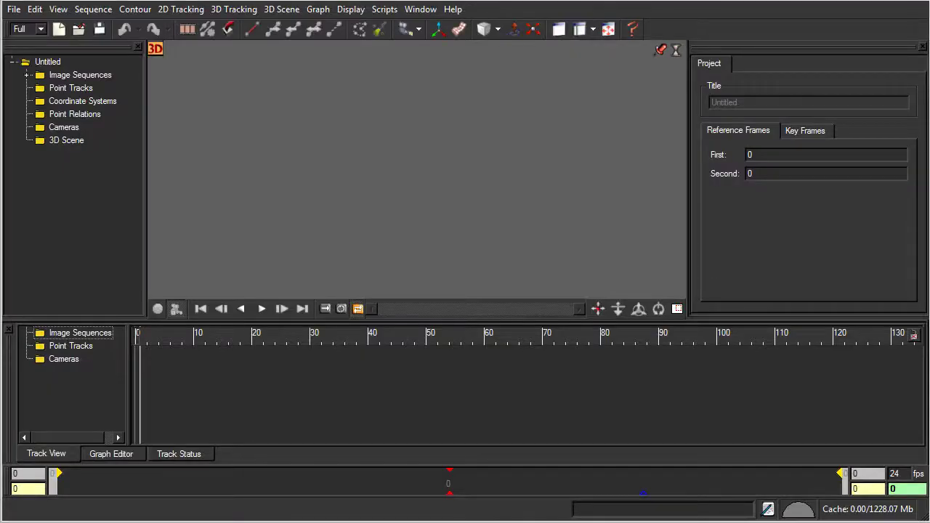
Step: Switch to MatchMover, start loading an image sequence and look through the frames in the USQ_CBlockA folder
left_click(13, 10)
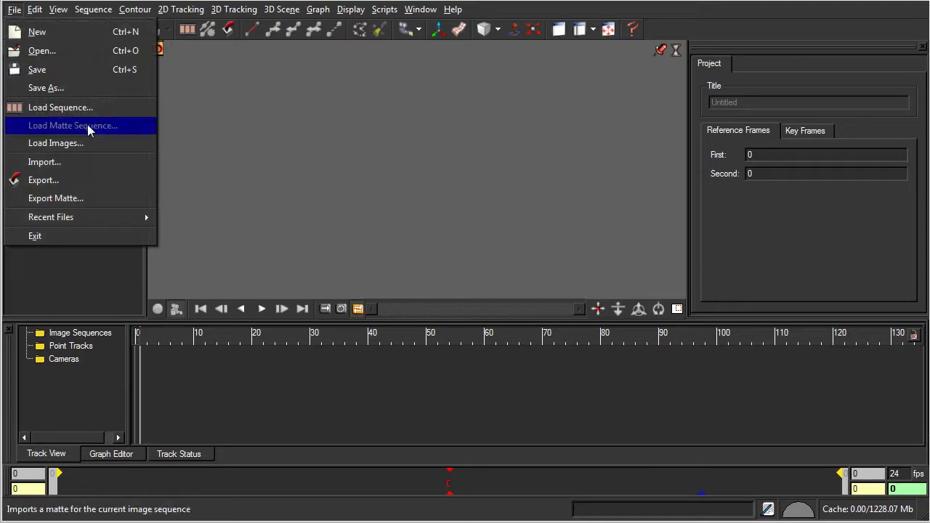
left_click(63, 108)
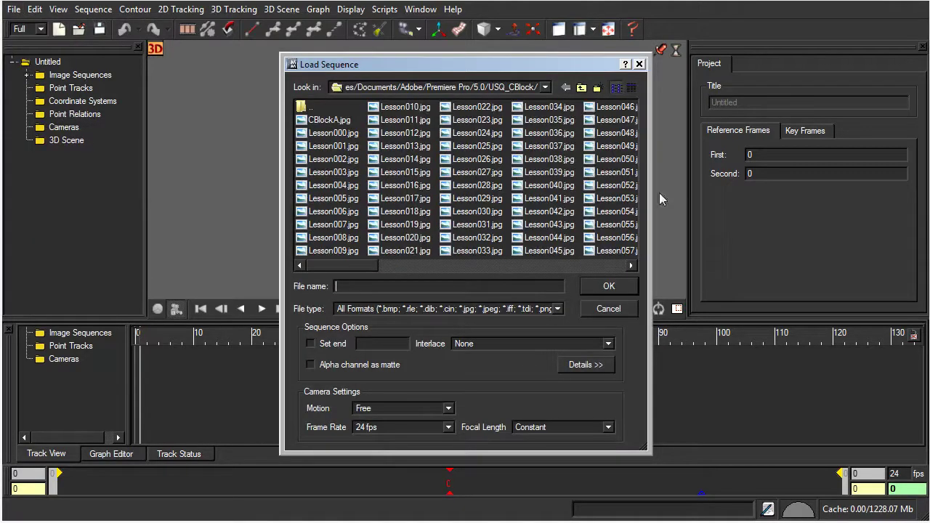
left_click(582, 88)
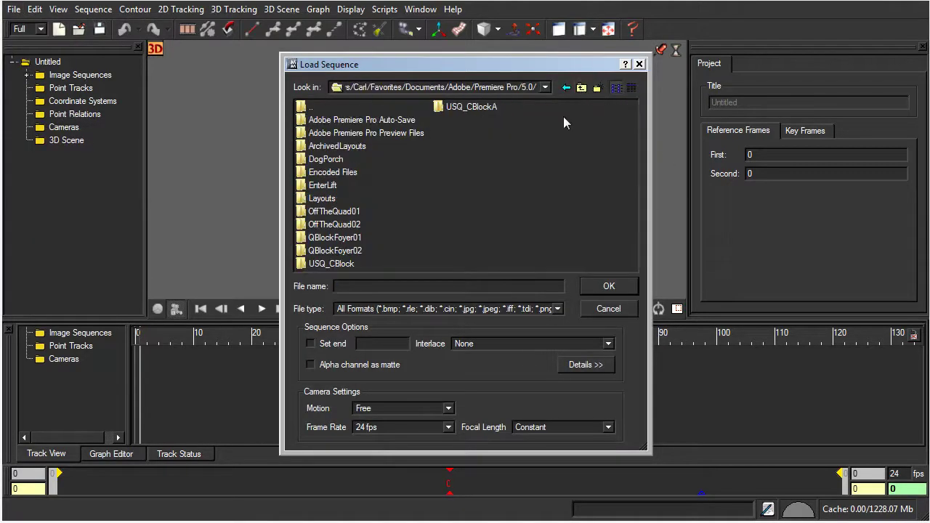
left_click(462, 109)
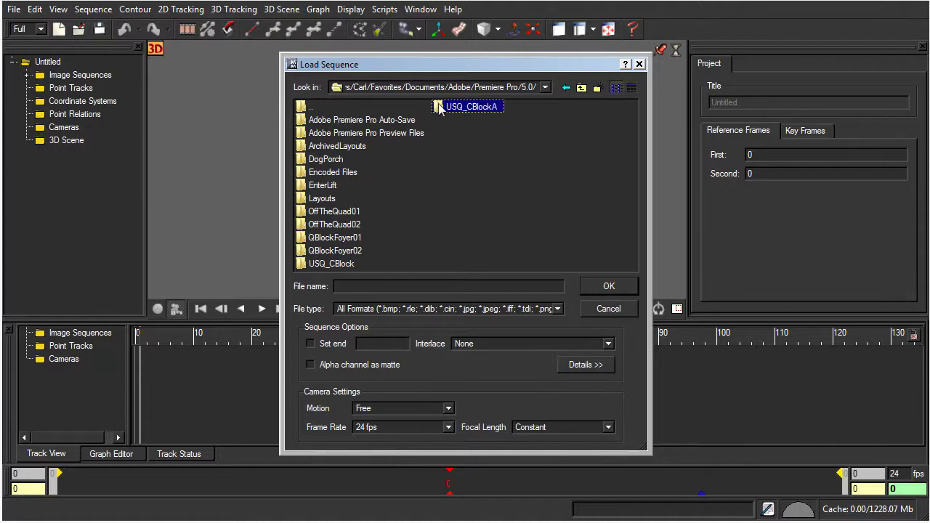
double_click(440, 108)
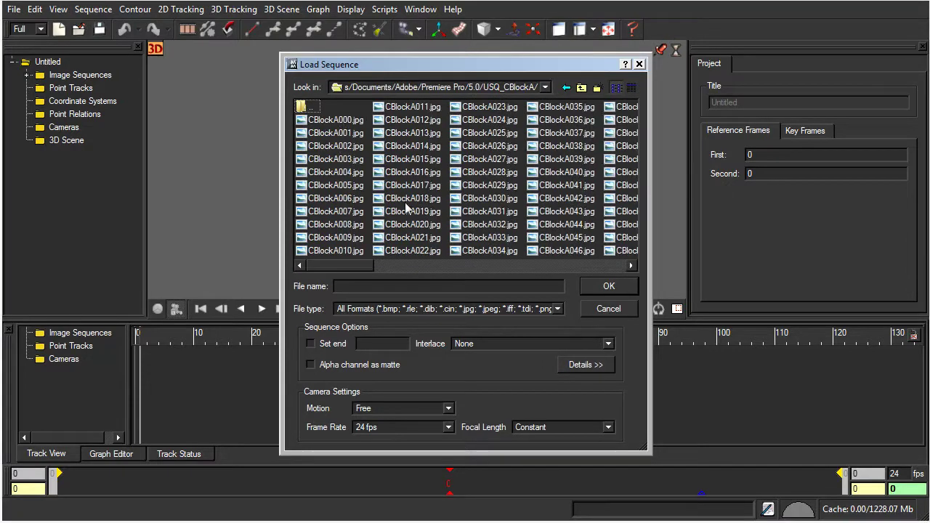
left_click_drag(341, 263, 625, 281)
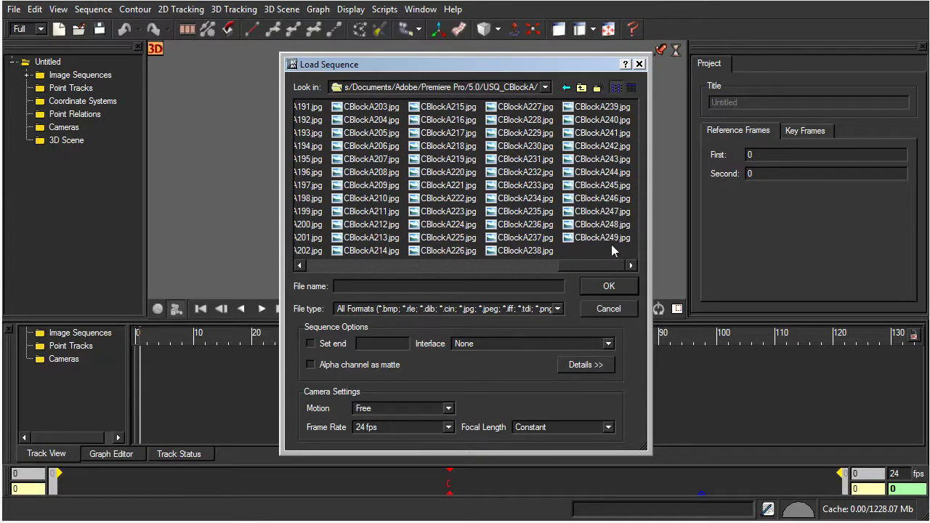
left_click_drag(609, 269, 322, 261)
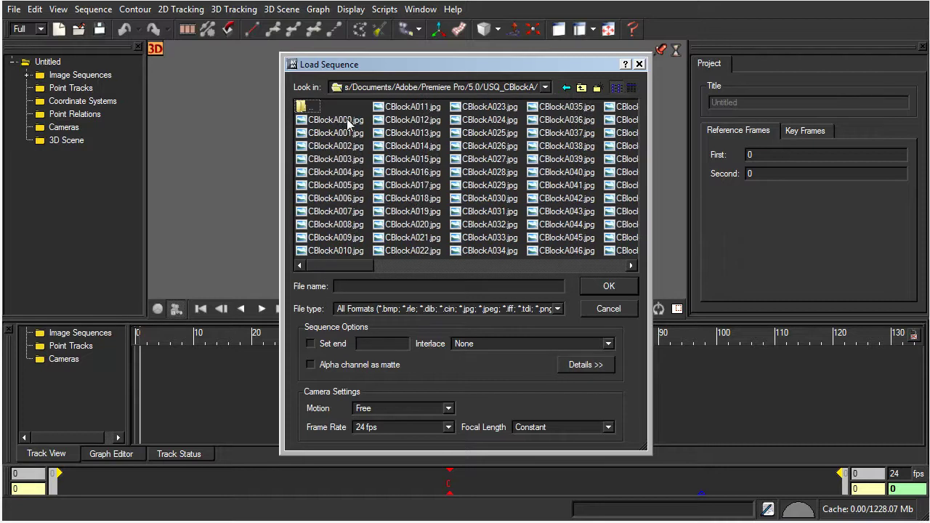
Step: Load the sequence starting at CBlockA000.jpg with a frame rate of 25 fps and interlacing set to Lower field first
left_click(302, 123)
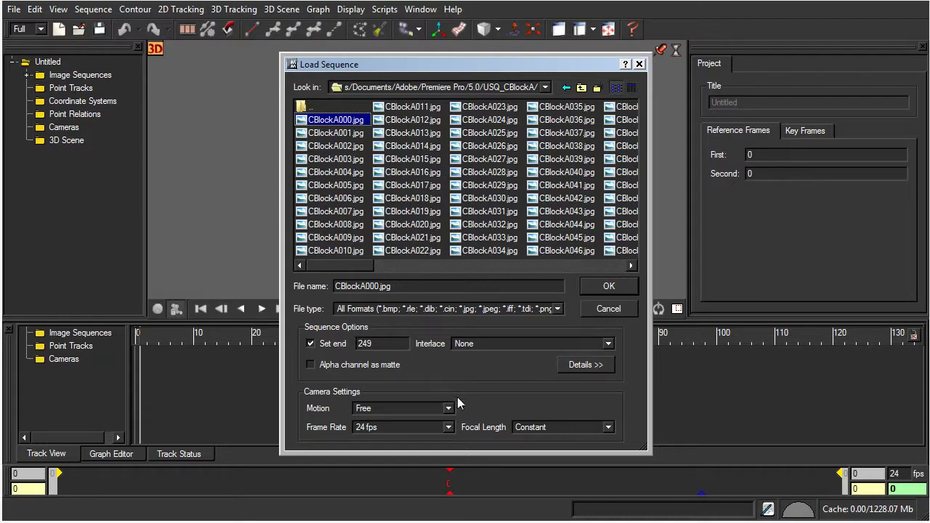
left_click(449, 428)
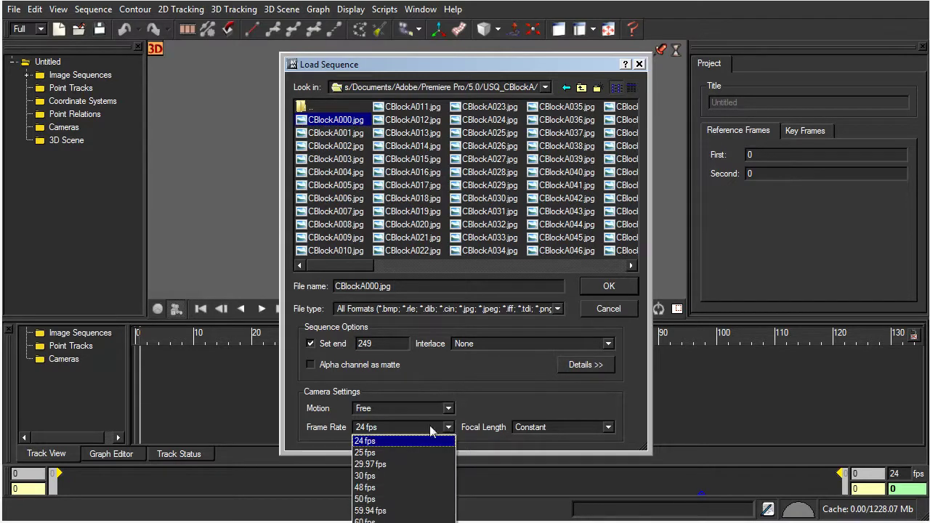
left_click(374, 453)
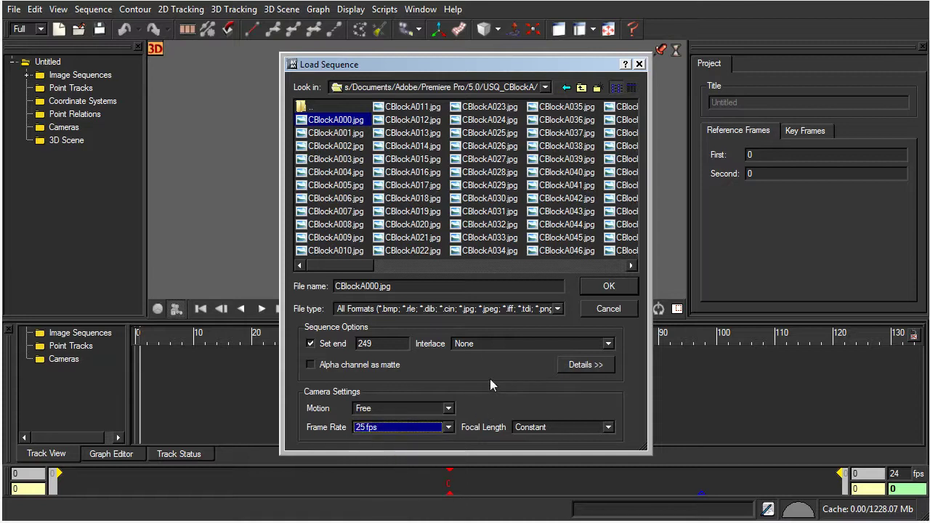
left_click(607, 343)
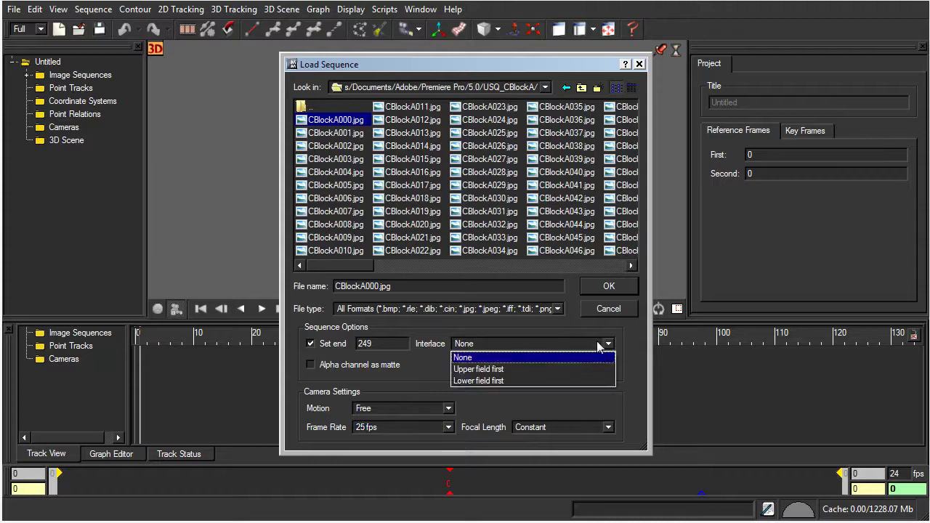
left_click(477, 382)
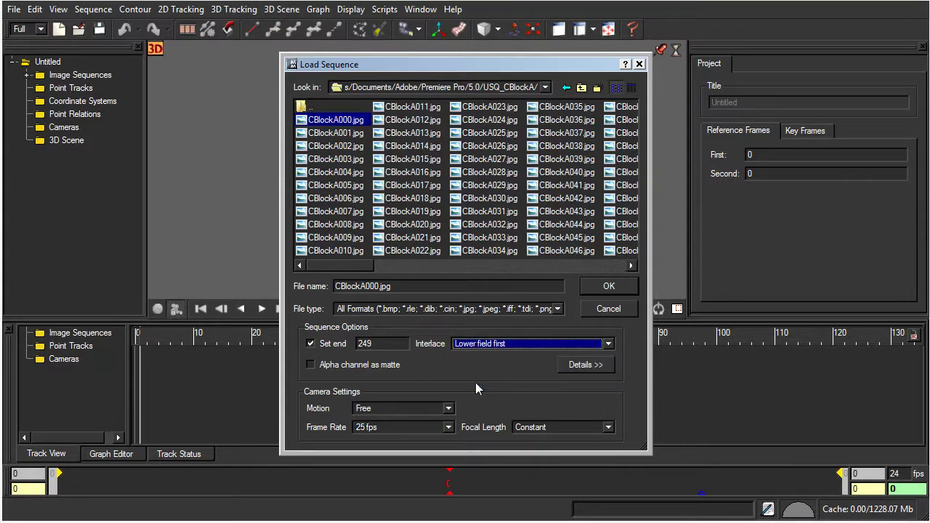
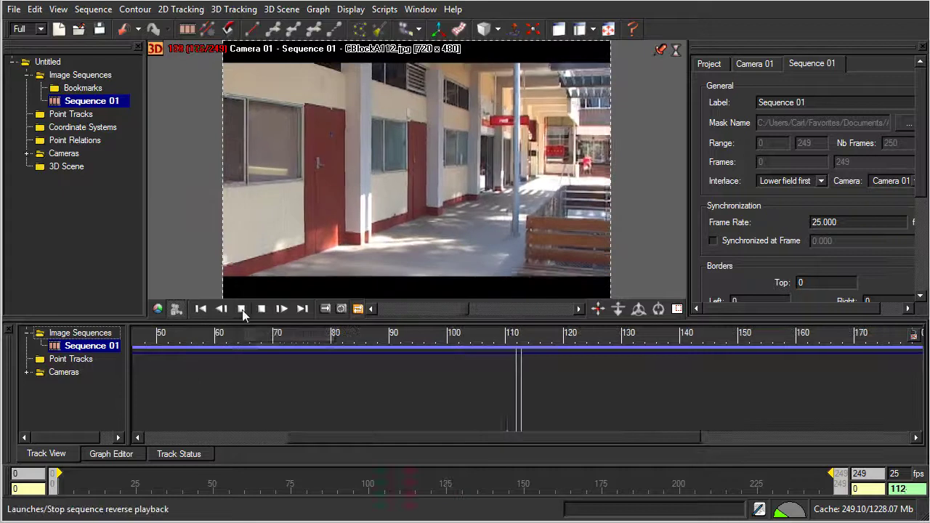
Step: Review Sequence 01 in reverse playback and return to its first frame
left_click(242, 309)
left_click(200, 311)
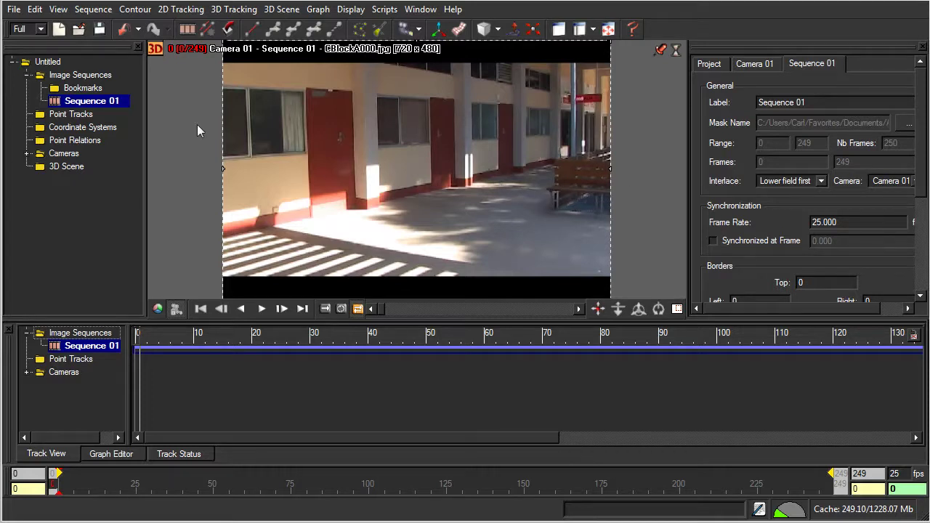
Step: Save the project as CBlock01.mmf in the MatchMoving folder
left_click(14, 9)
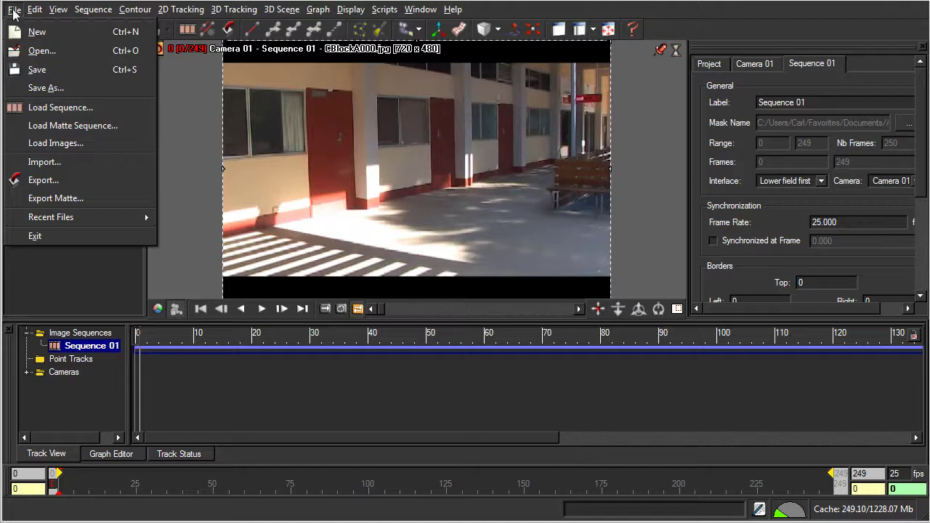
left_click(51, 93)
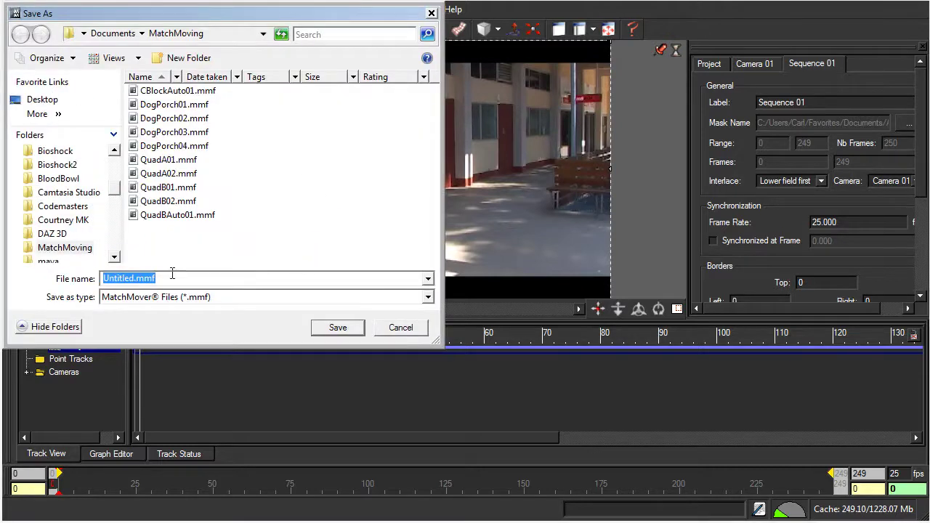
left_click(179, 92)
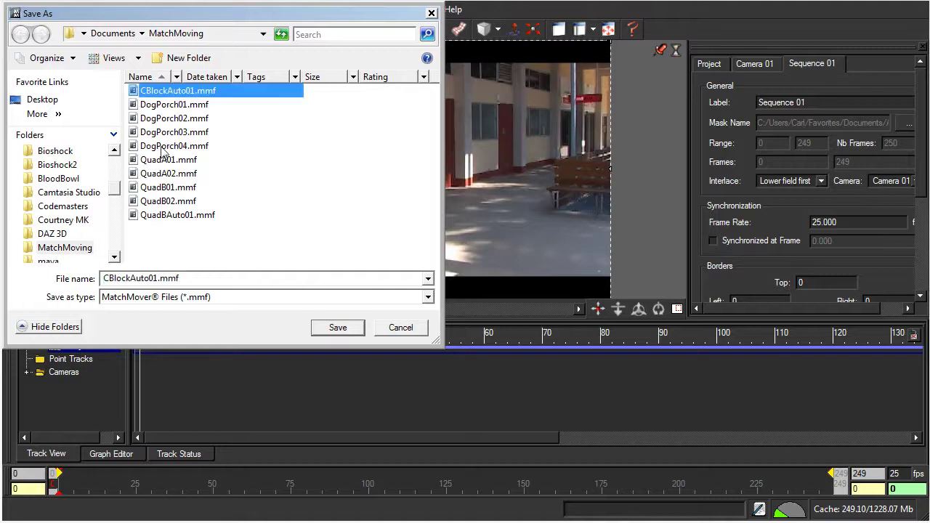
double_click(148, 279)
left_click_drag(131, 279, 149, 278)
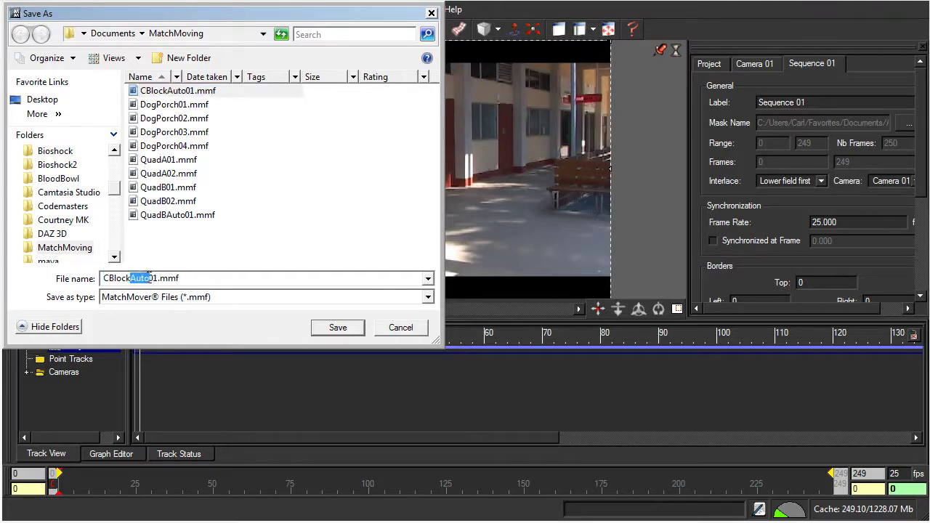
key("Delete")
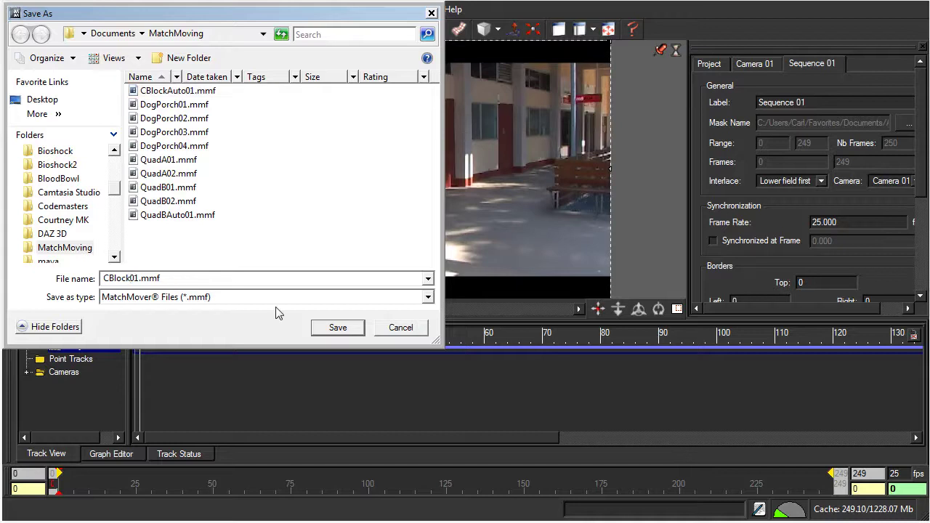
key("Return")
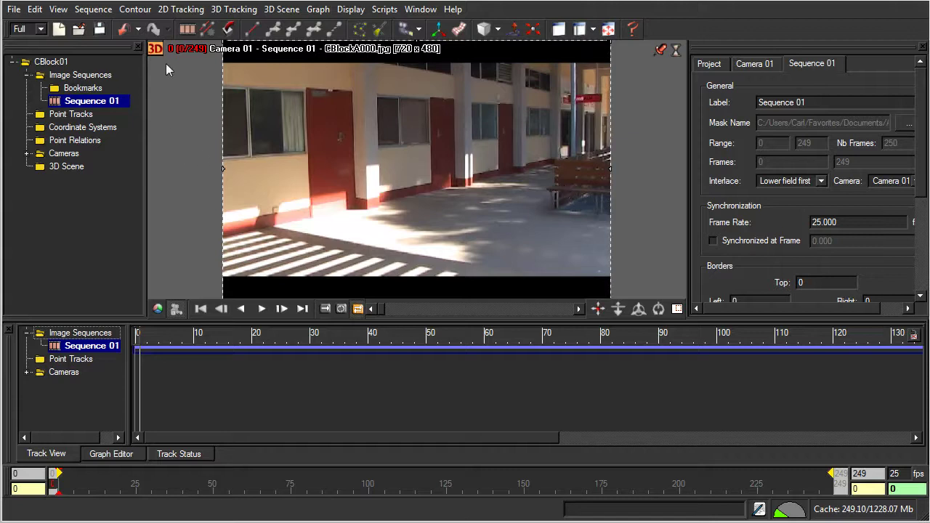
Step: Open Automatic Tracking for Sequence 01 and expand the Automatic 2D Tracking settings
left_click(168, 14)
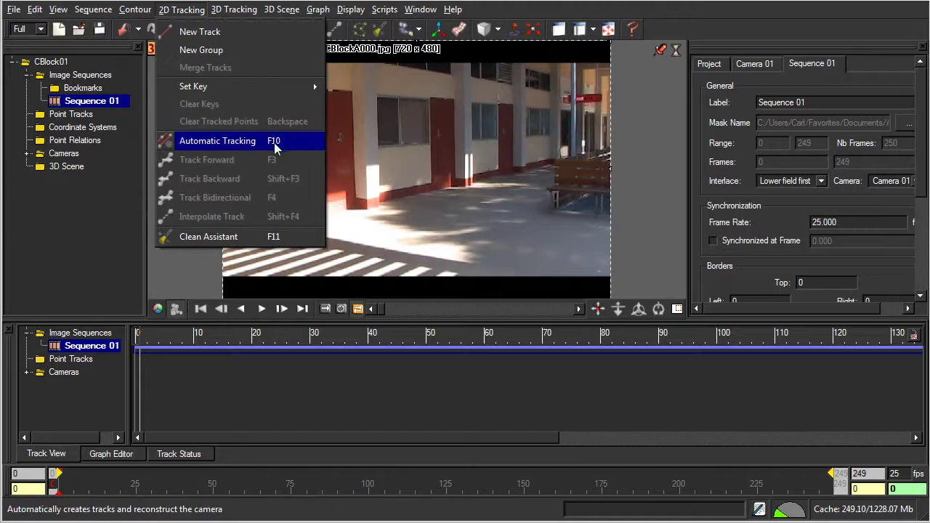
left_click(208, 147)
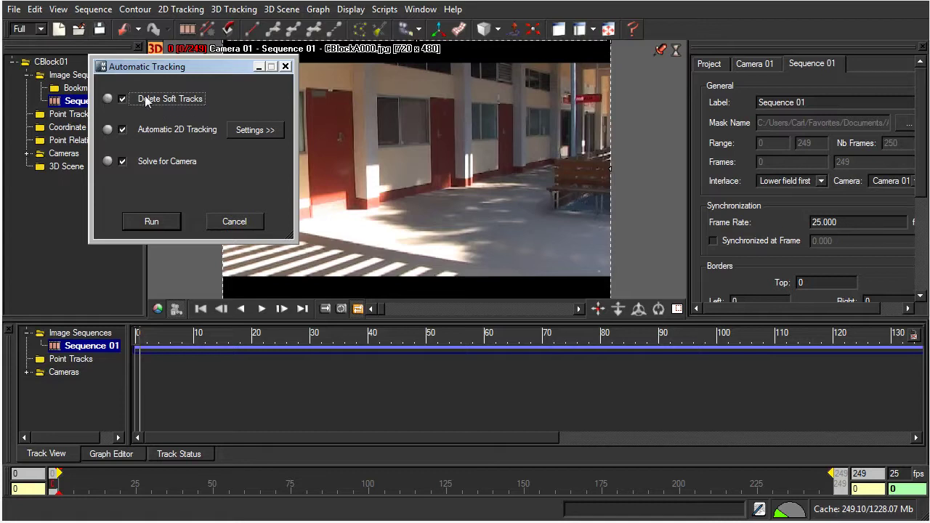
left_click(253, 130)
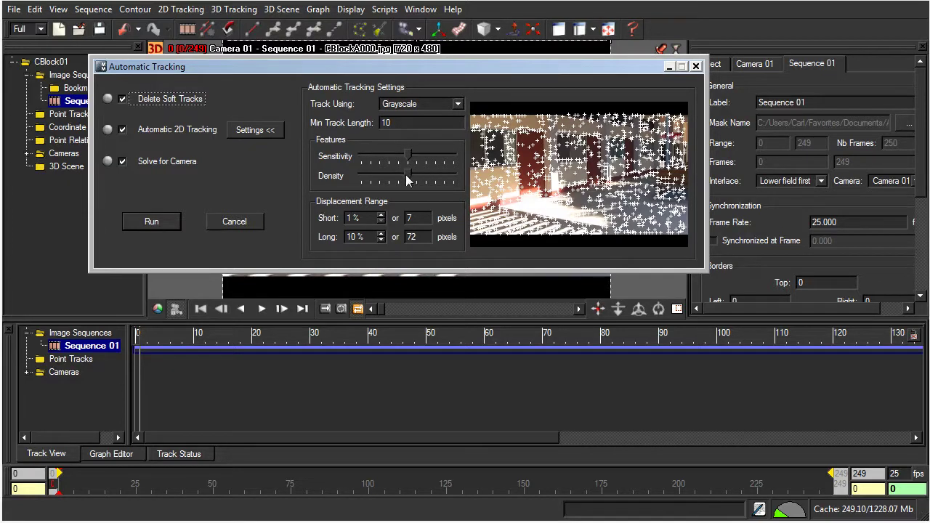
Step: Try lower feature density and sensitivity in the tracking preview, and return both to their middle values
left_click_drag(407, 174, 382, 178)
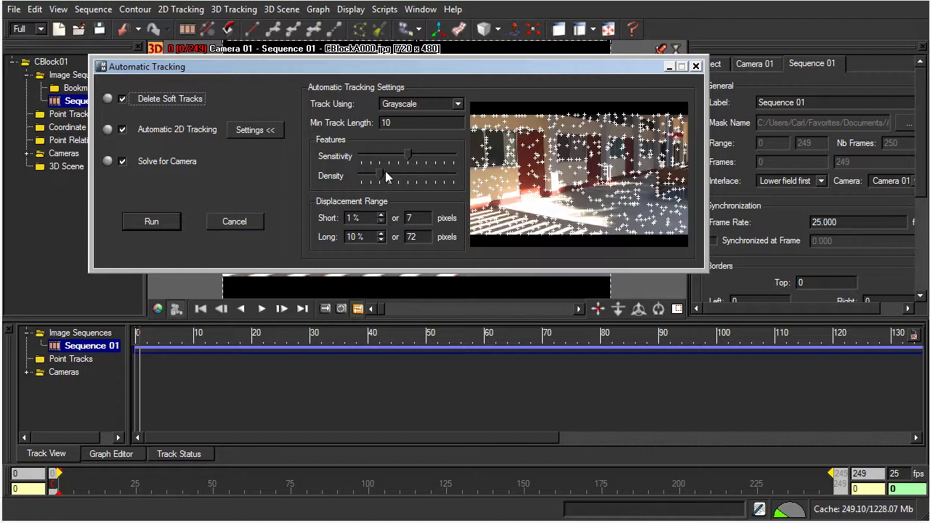
left_click_drag(408, 157, 384, 166)
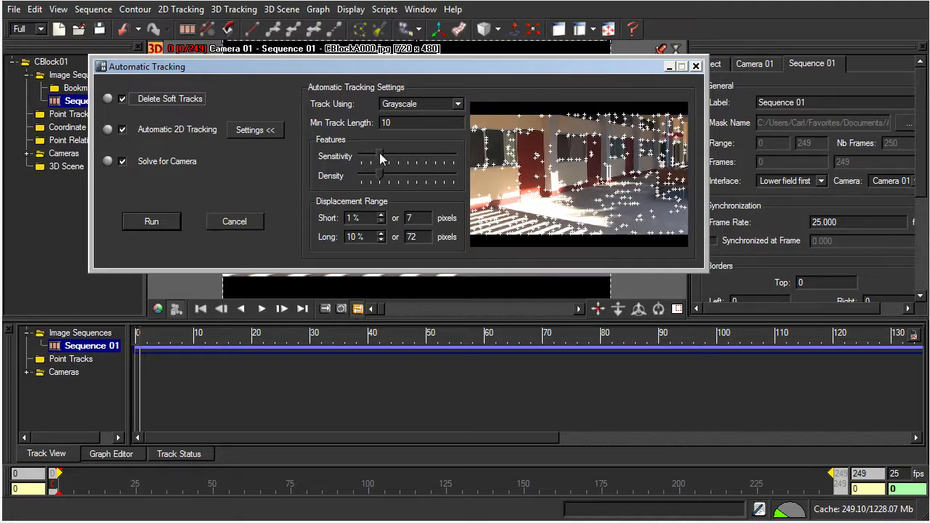
left_click_drag(379, 158, 407, 167)
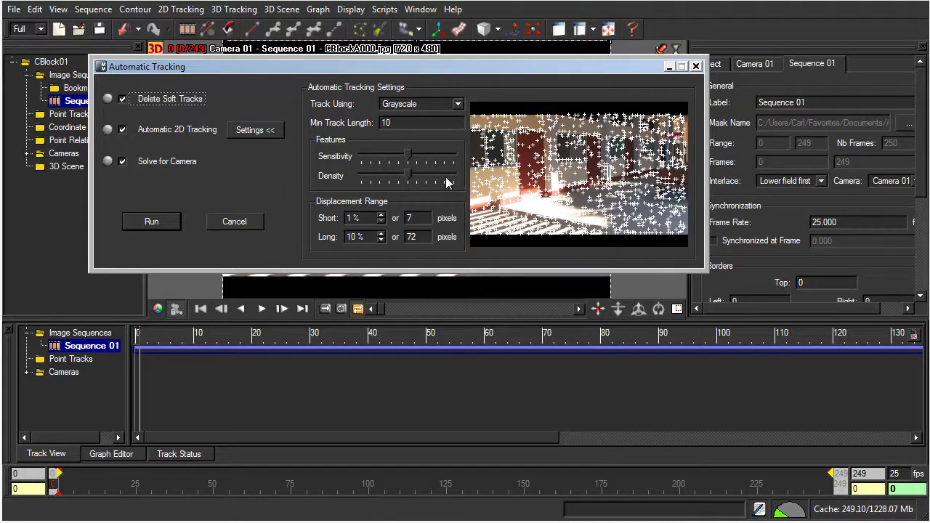
Step: Keep tracking based on Grayscale and run the automatic 2D tracking with soft-track deletion and camera solving
left_click(458, 106)
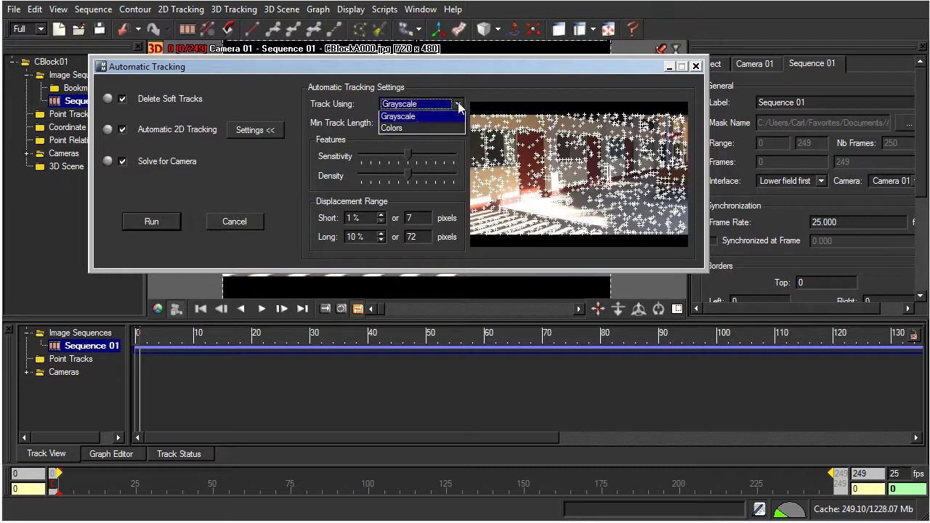
left_click(411, 118)
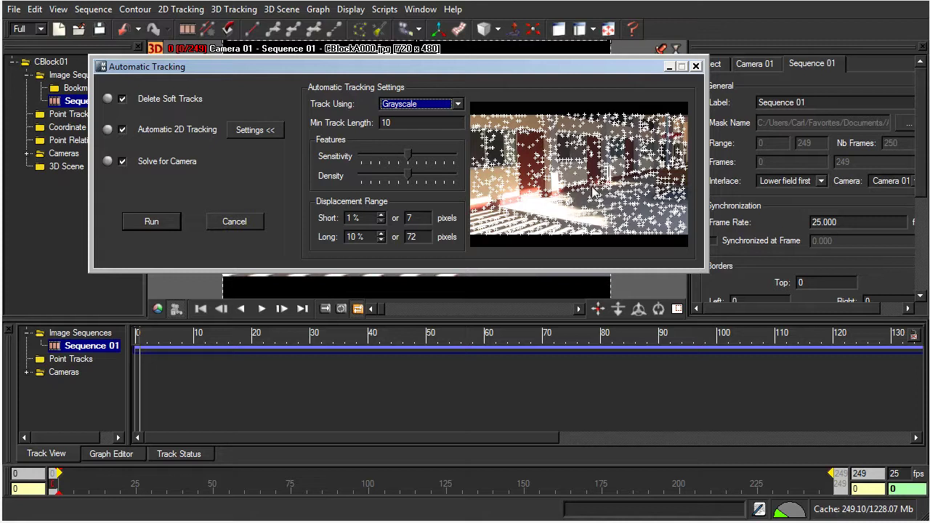
left_click(151, 222)
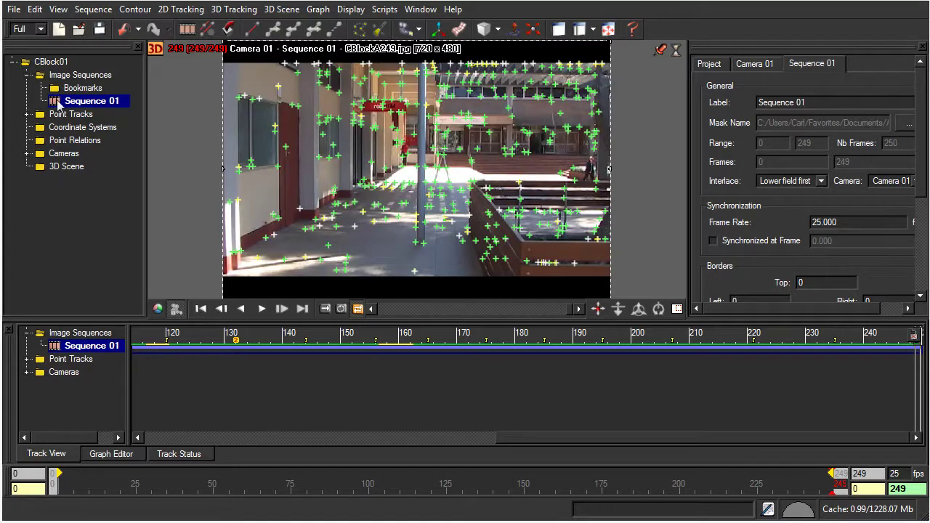
Step: Look through the Auto Tracks list and play back Sequence 01 with its tracked points, stopping at frame 70
left_click(27, 115)
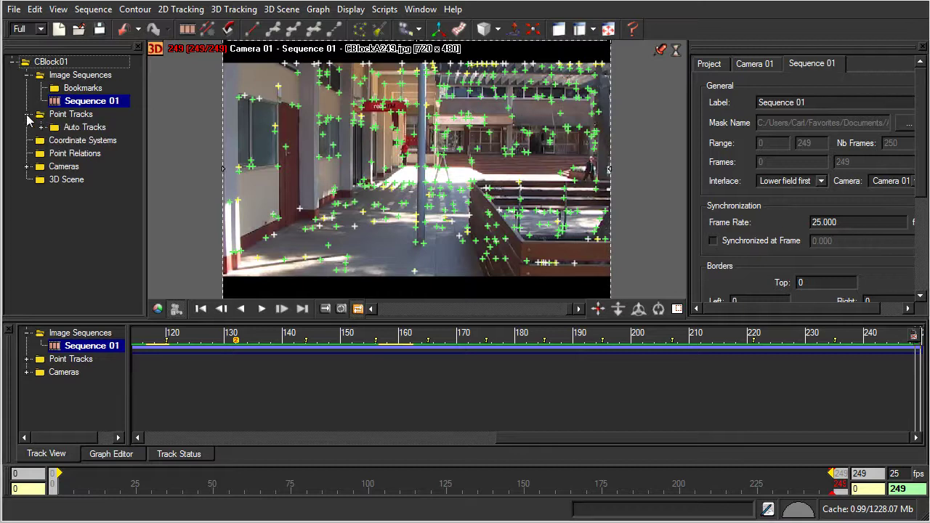
left_click(42, 128)
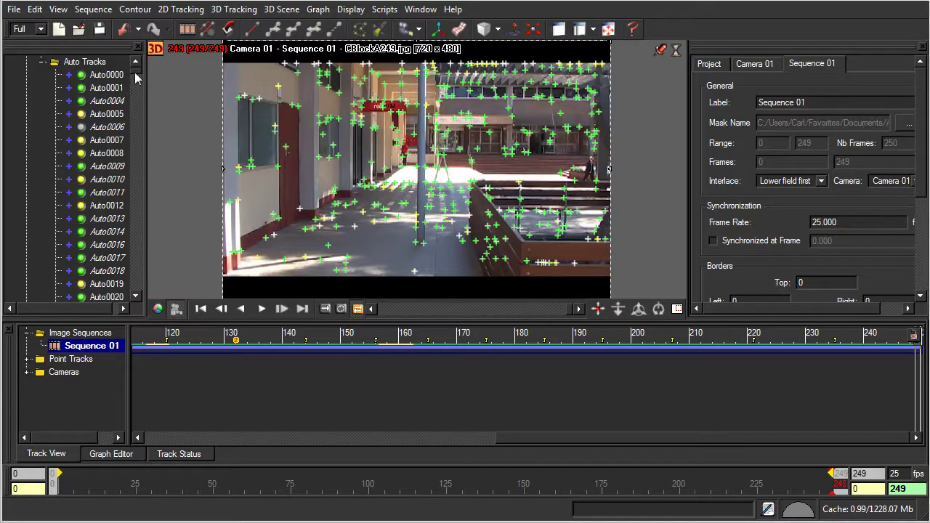
left_click_drag(134, 75, 143, 296)
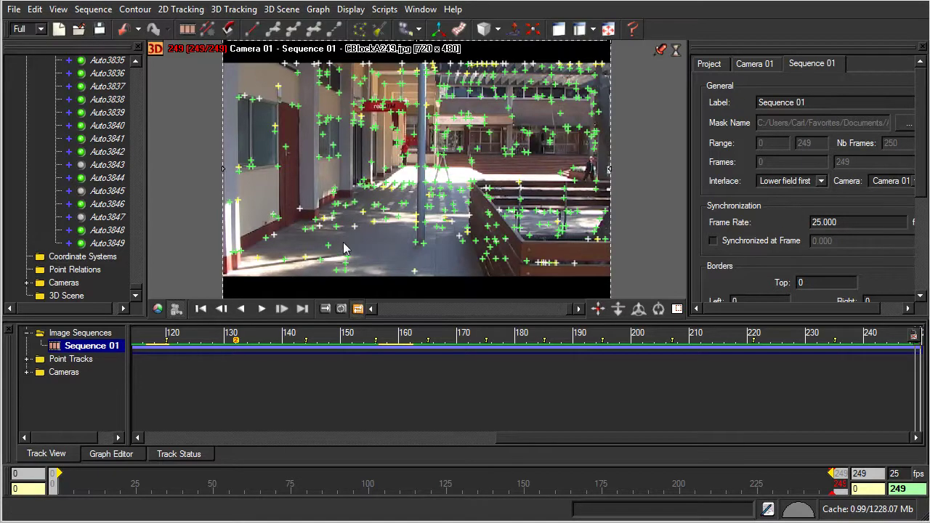
left_click(263, 310)
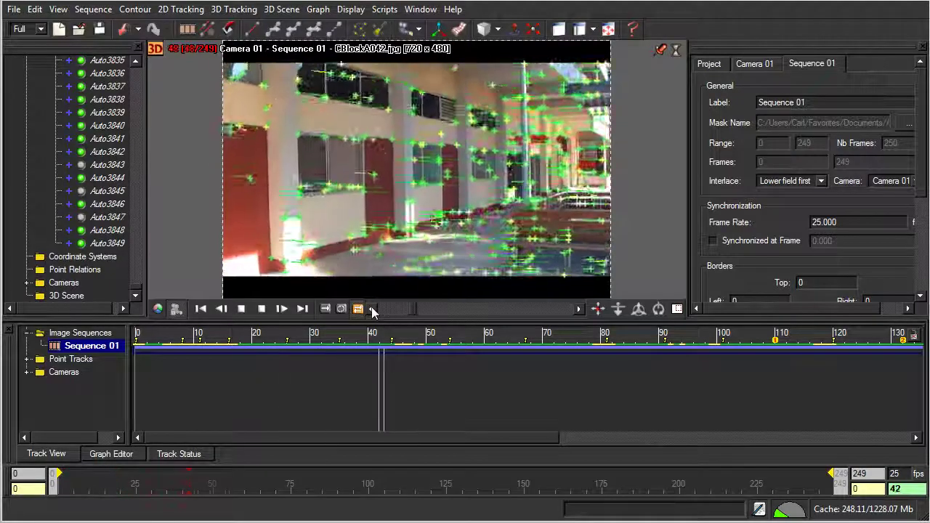
left_click(245, 309)
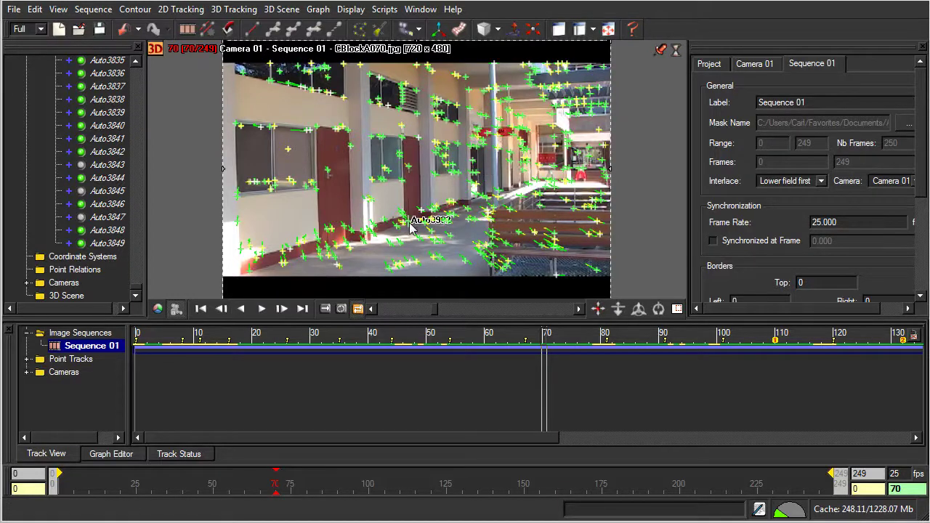
Step: Switch the viewport to 3D, orbit above the point cloud and play the solved camera motion from the first frame
left_click(155, 48)
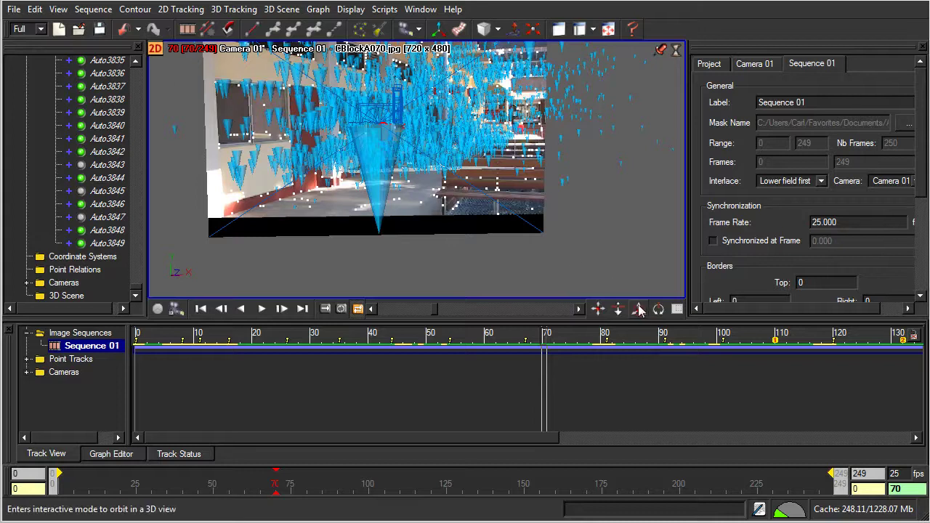
left_click_drag(639, 309, 598, 126)
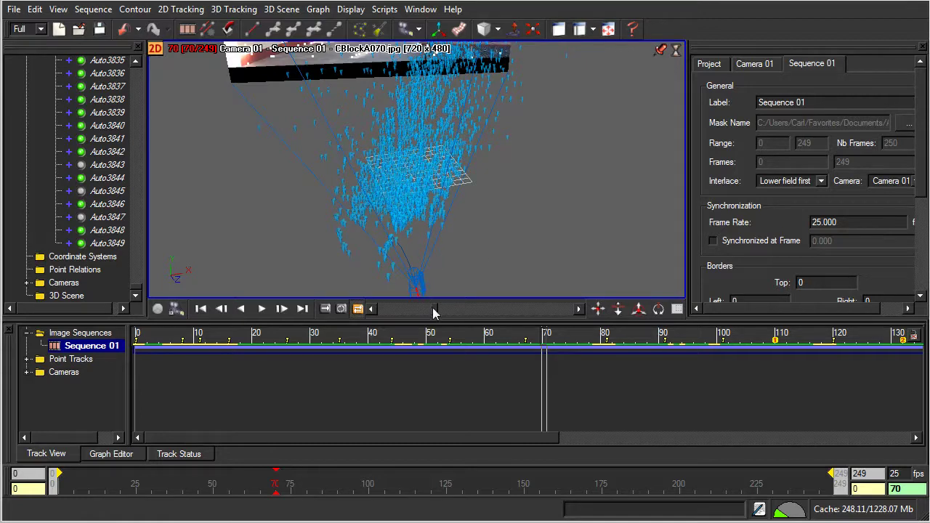
left_click(200, 309)
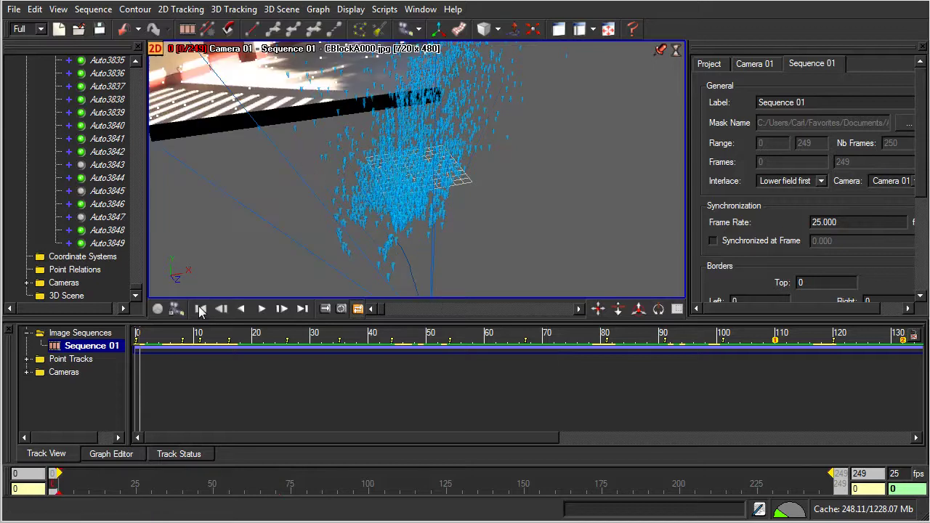
left_click(262, 309)
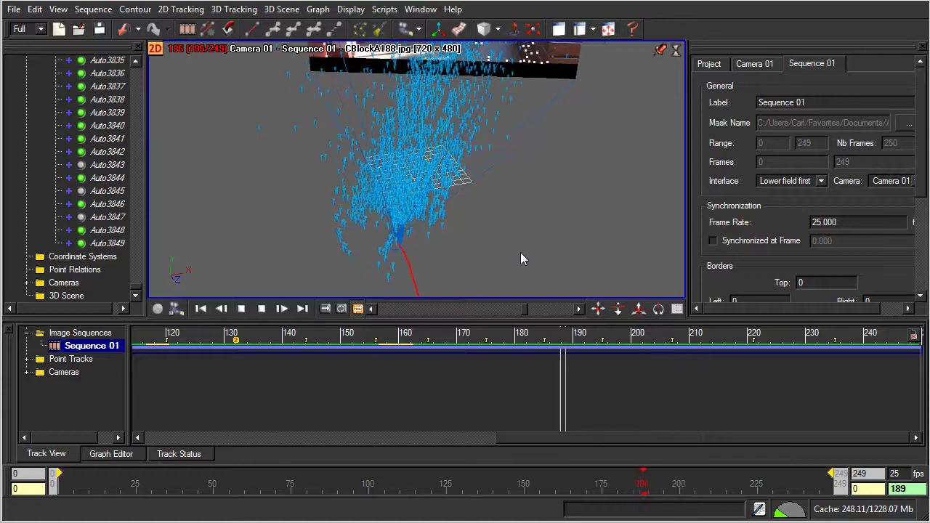
left_click(240, 308)
Step: Orbit around the 3D point cloud at frame 164 to examine the camera path from several angles
mouse_move(635, 305)
left_mouse_down()
mouse_move(565, 284)
mouse_move(555, 308)
mouse_move(592, 312)
mouse_move(661, 301)
mouse_move(656, 293)
mouse_move(650, 305)
left_mouse_up()
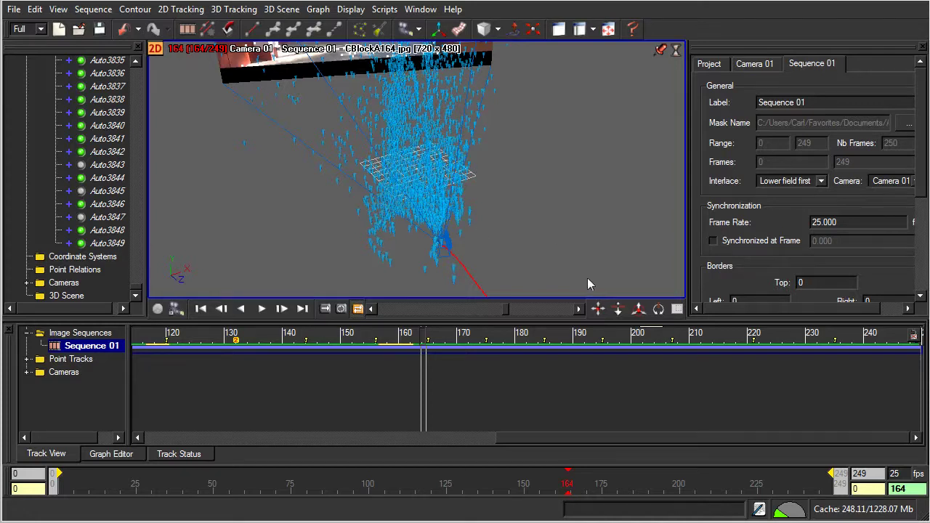
left_click_drag(641, 312, 594, 298)
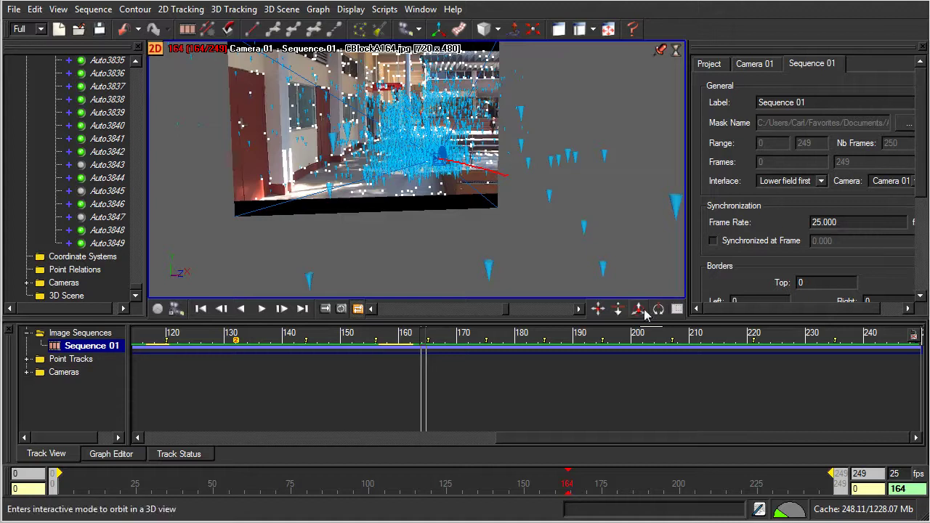
left_click_drag(638, 310, 446, 177)
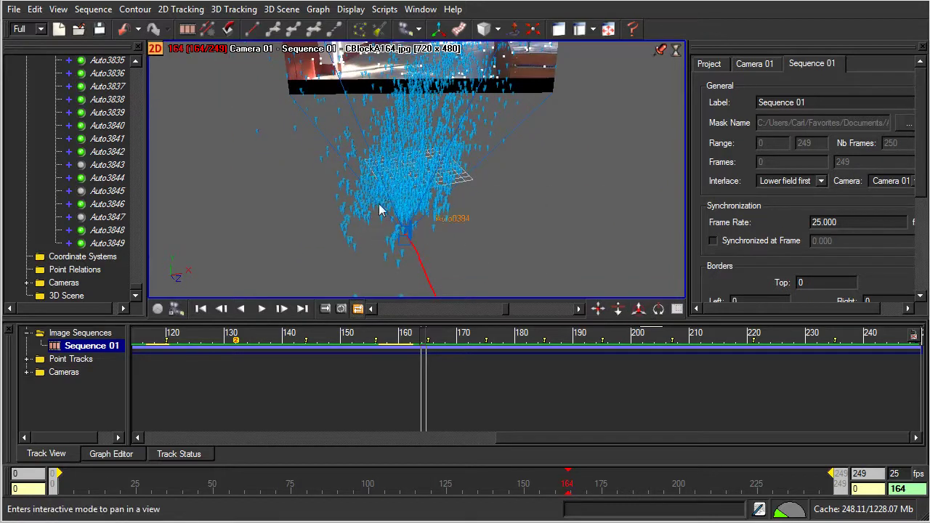
left_click_drag(640, 311, 439, 246)
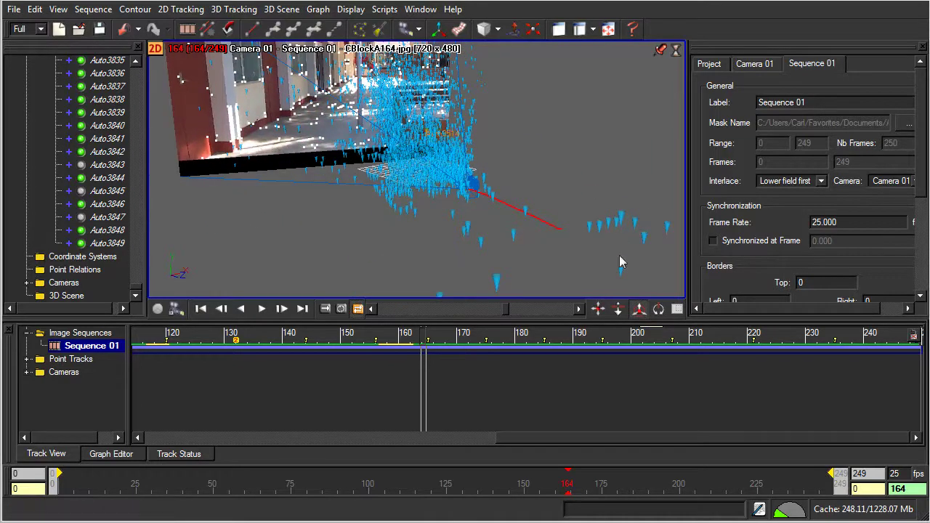
left_click_drag(640, 312, 612, 313)
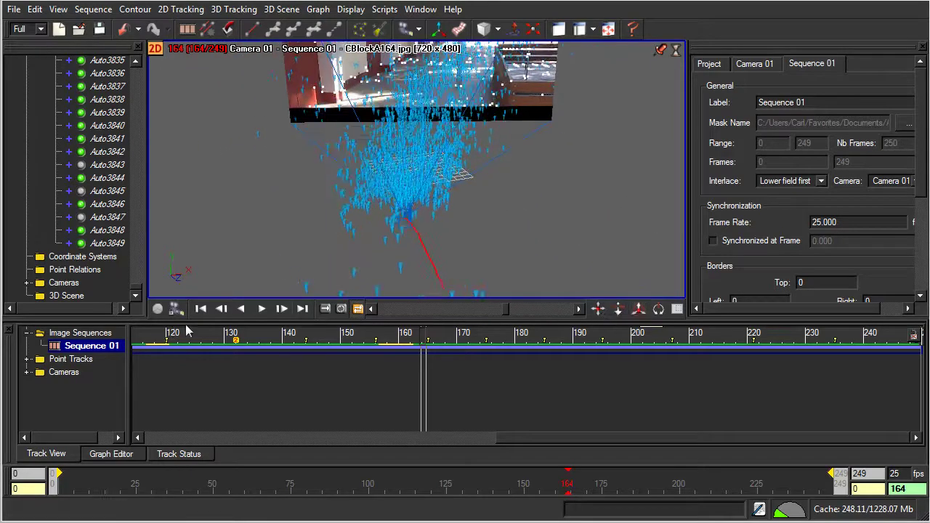
Step: Return to the first frame, dolly the 3D view out and orbit to examine the camera against the whole point cloud
left_click(202, 309)
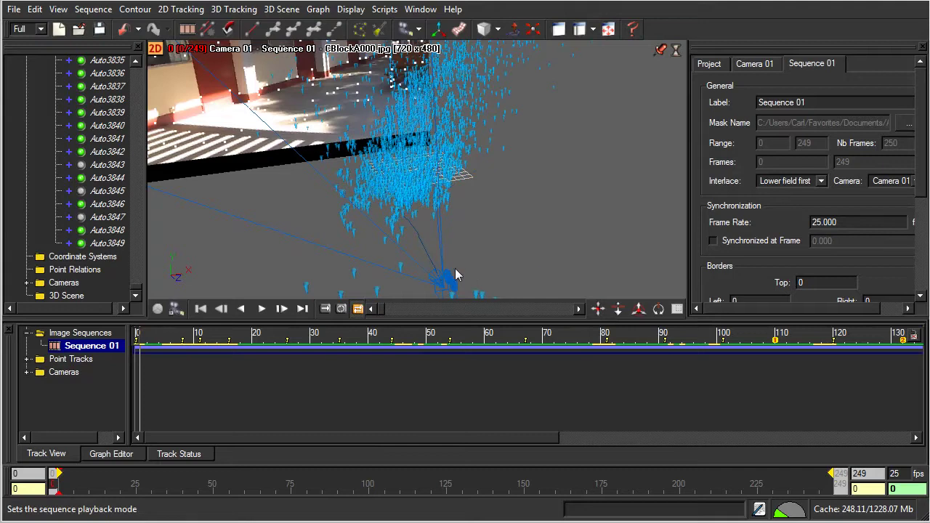
left_click(618, 309)
left_click_drag(611, 291, 564, 112)
left_click(618, 309)
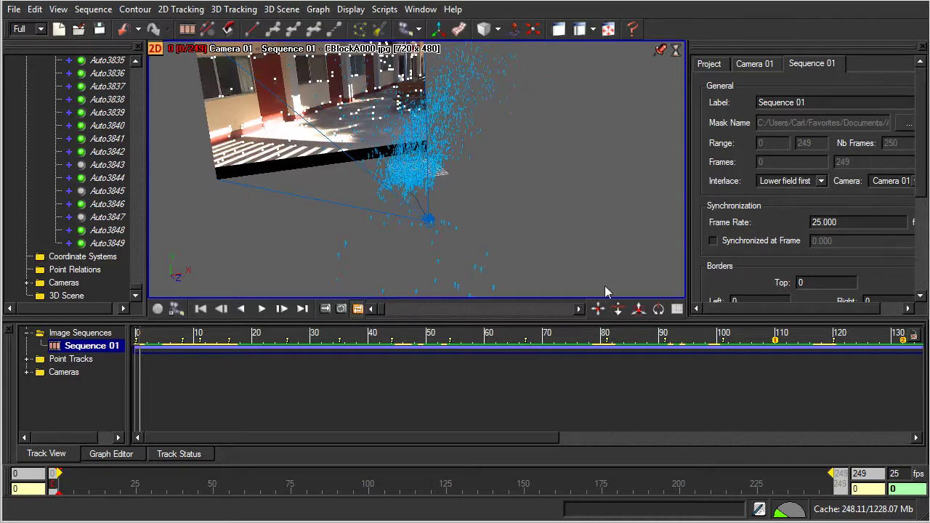
left_click_drag(640, 310, 658, 310)
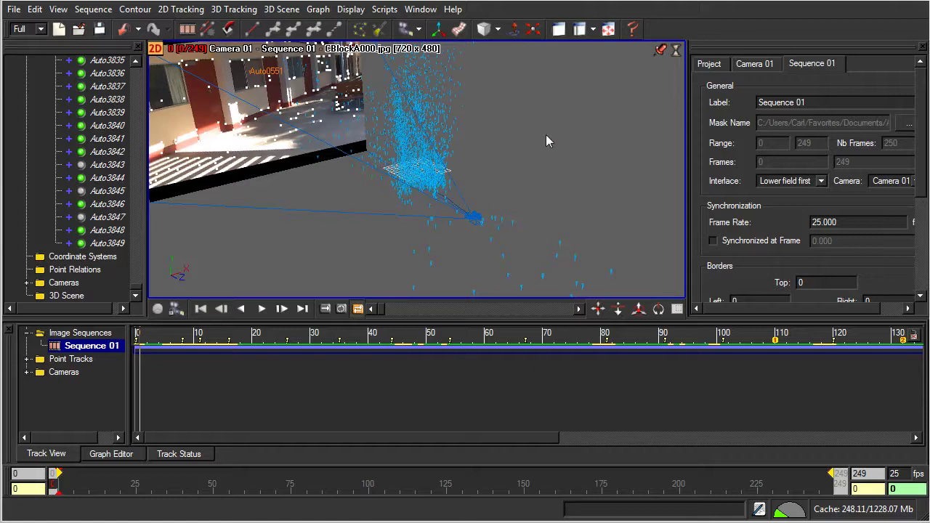
mouse_move(638, 309)
left_mouse_down()
mouse_move(629, 290)
mouse_move(644, 297)
mouse_move(587, 294)
mouse_move(590, 309)
mouse_move(642, 306)
mouse_move(631, 305)
left_mouse_up()
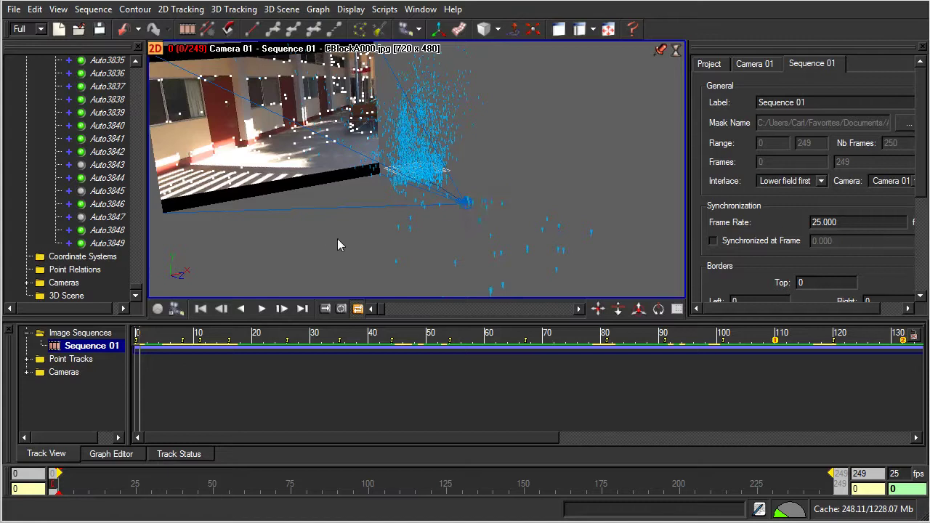
Step: Lock the 3D view on the camera and show the Lock On Camera command
key("c")
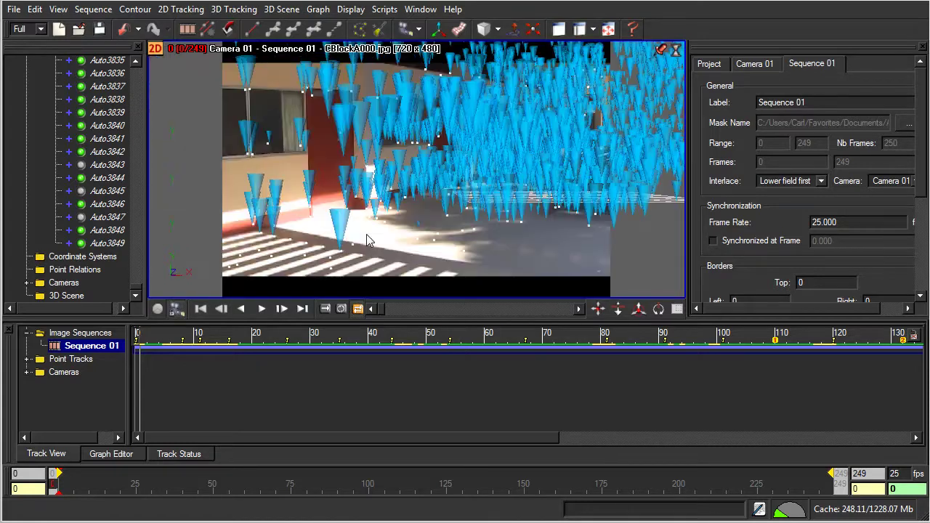
left_click(60, 9)
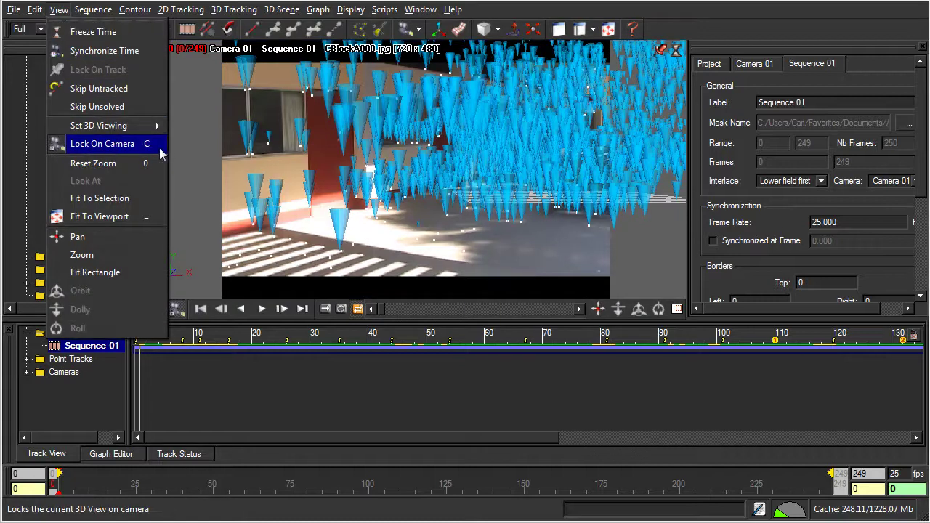
Step: Play the camera-locked view forward through the sequence, play it in reverse to about frame 53, and return to the first frame
left_click(60, 9)
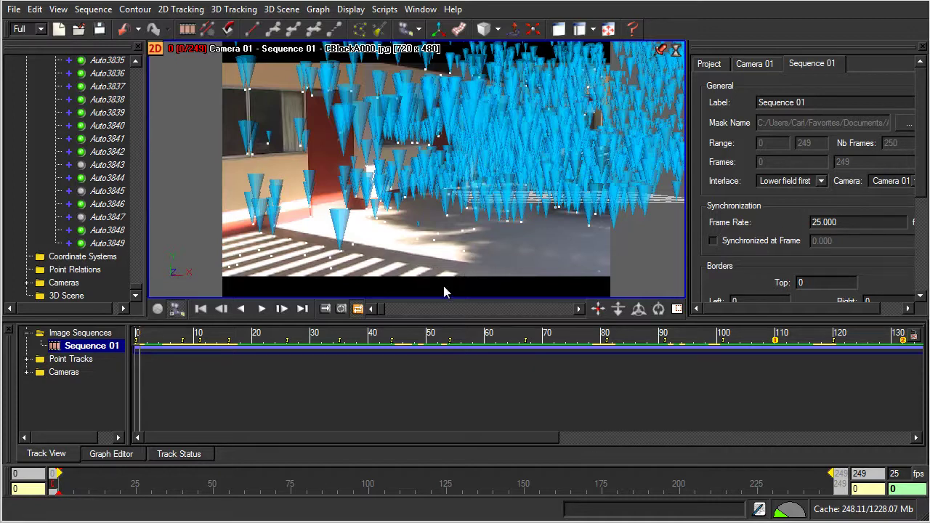
left_click(262, 309)
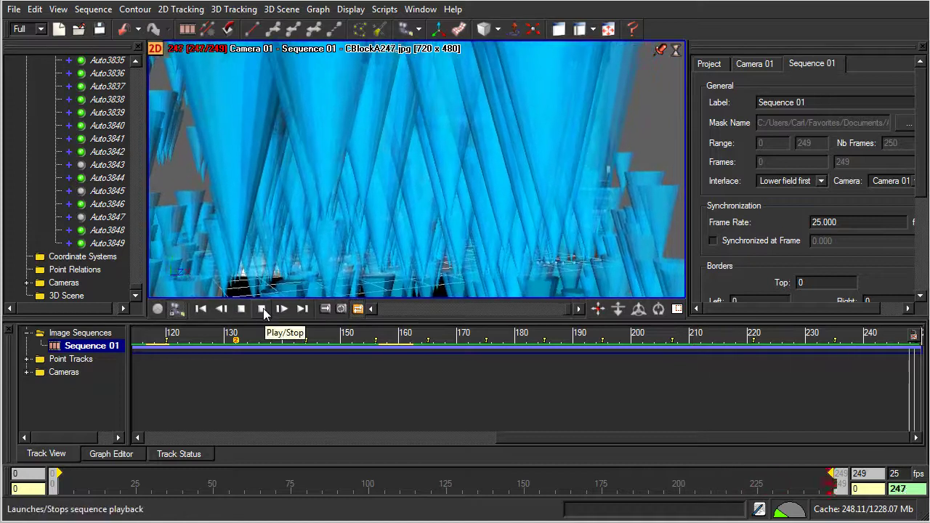
left_click(264, 311)
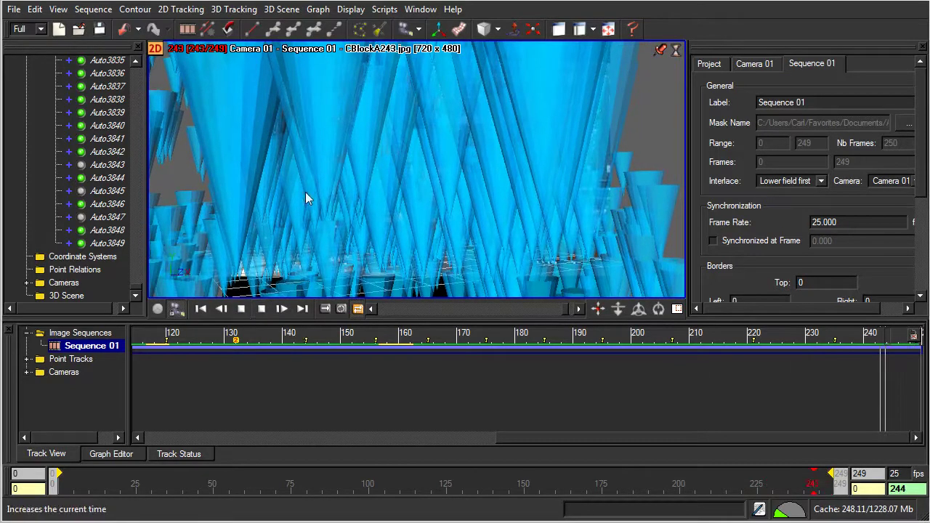
left_click(241, 309)
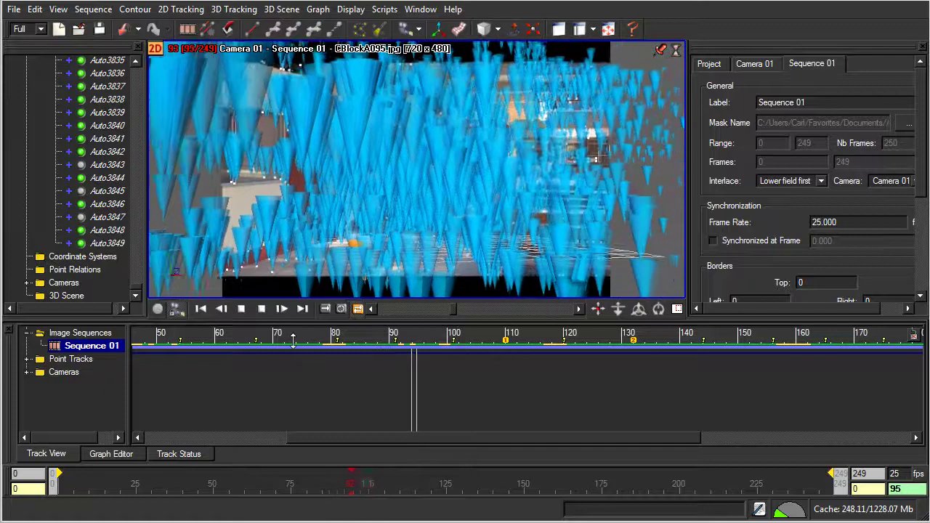
left_click(241, 309)
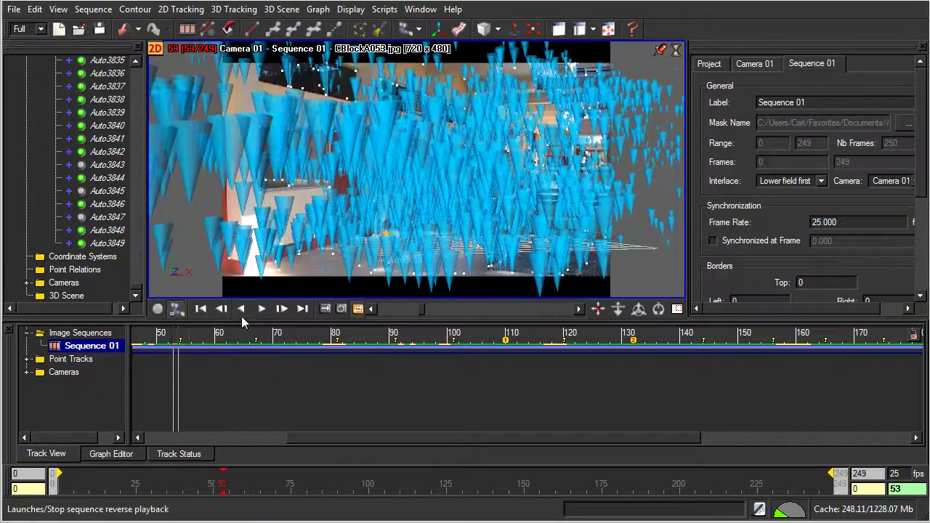
left_click(201, 310)
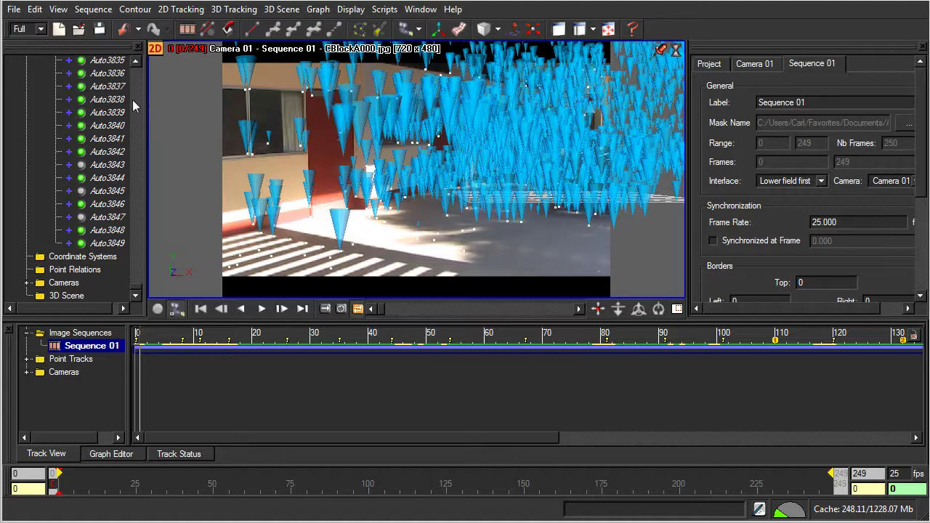
Step: Export the solved camera, 3D points and distortion grid as a Maya (*.ma) file over the existing CBlockAuto01.ma in the Scenes folder
left_click(13, 10)
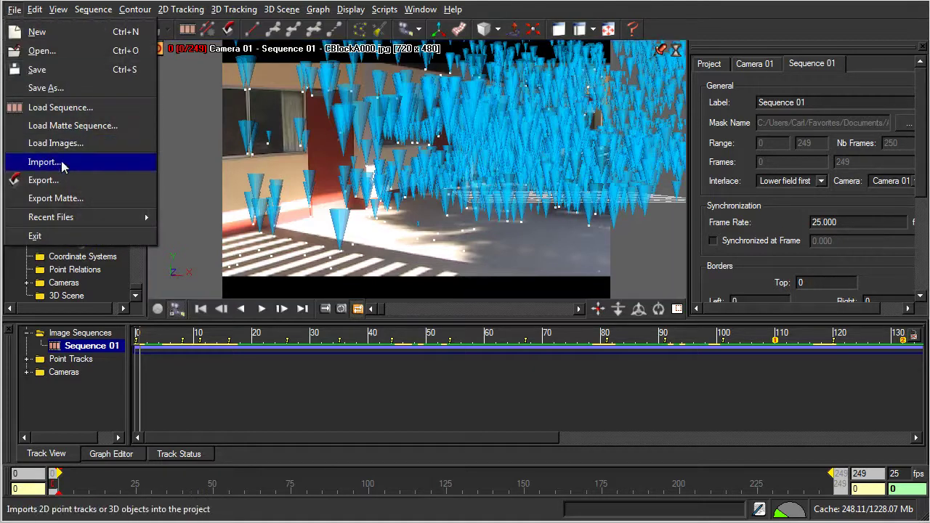
left_click(42, 183)
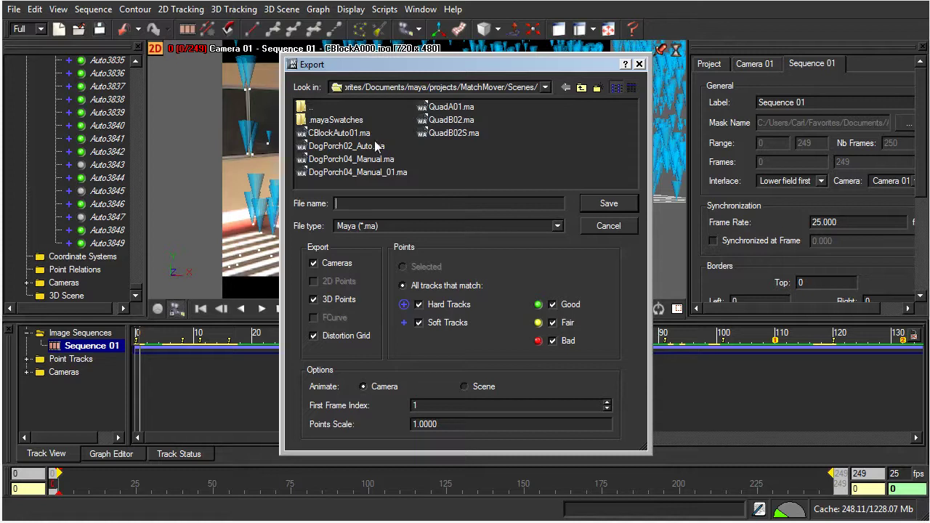
left_click(325, 136)
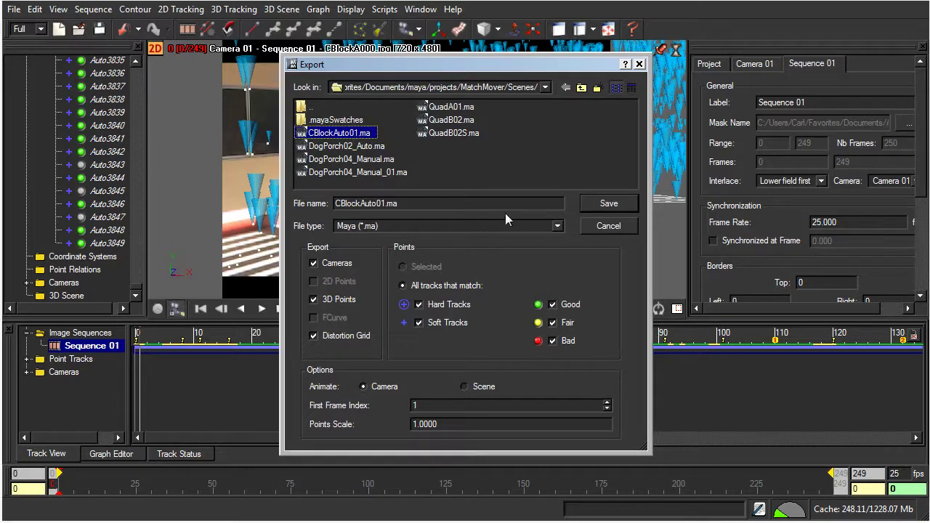
left_click(611, 204)
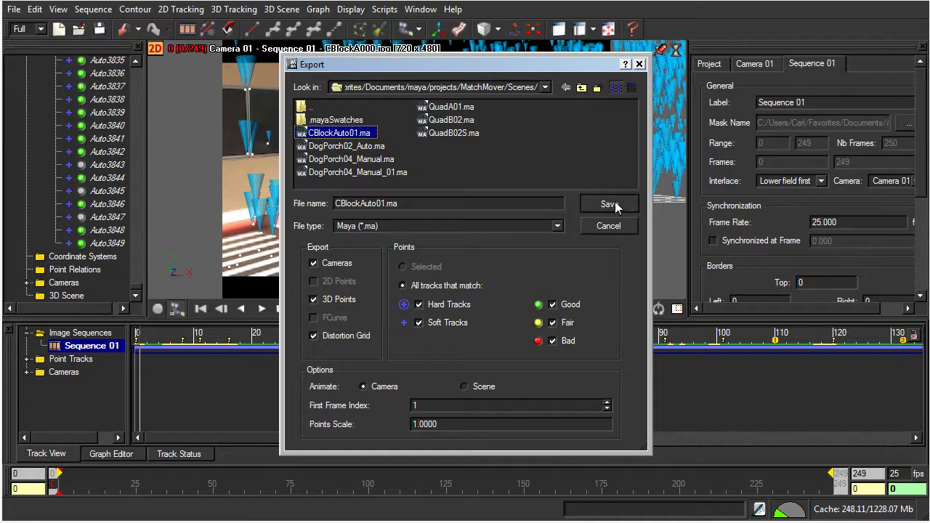
left_click(431, 274)
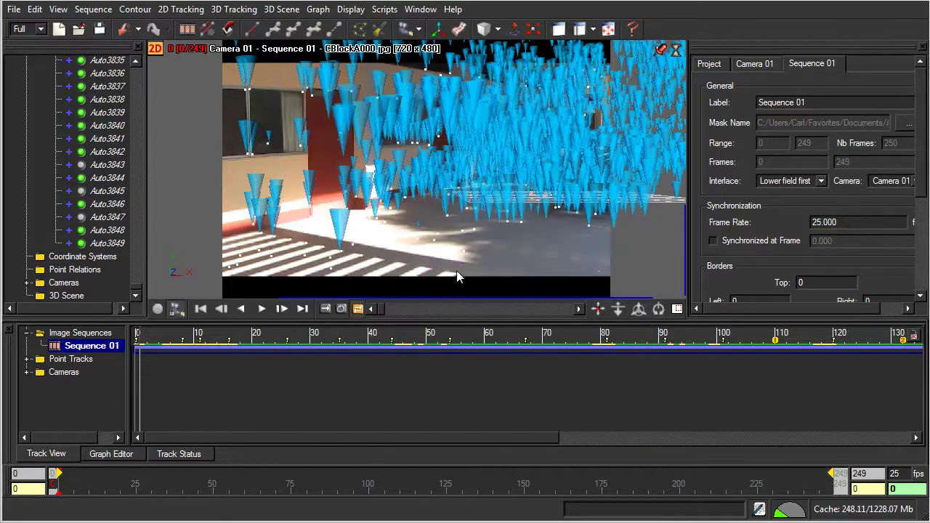
left_click(487, 253)
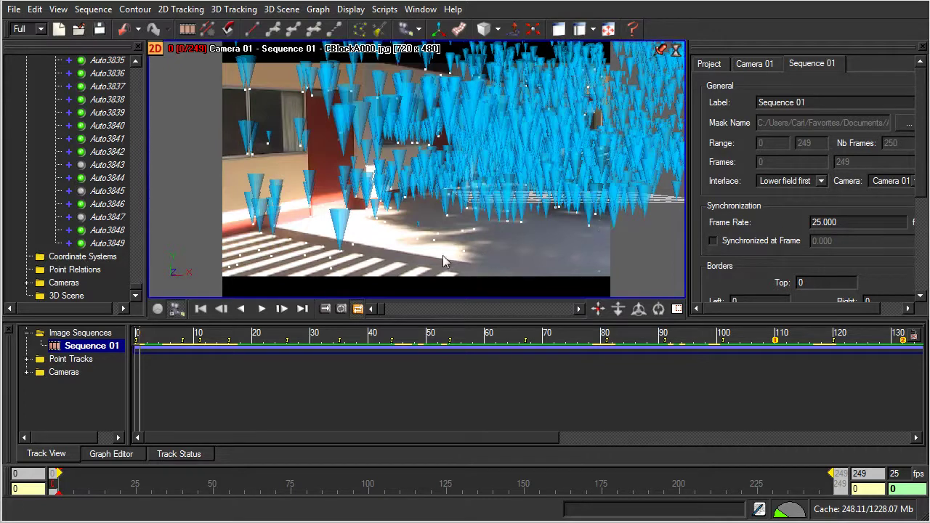